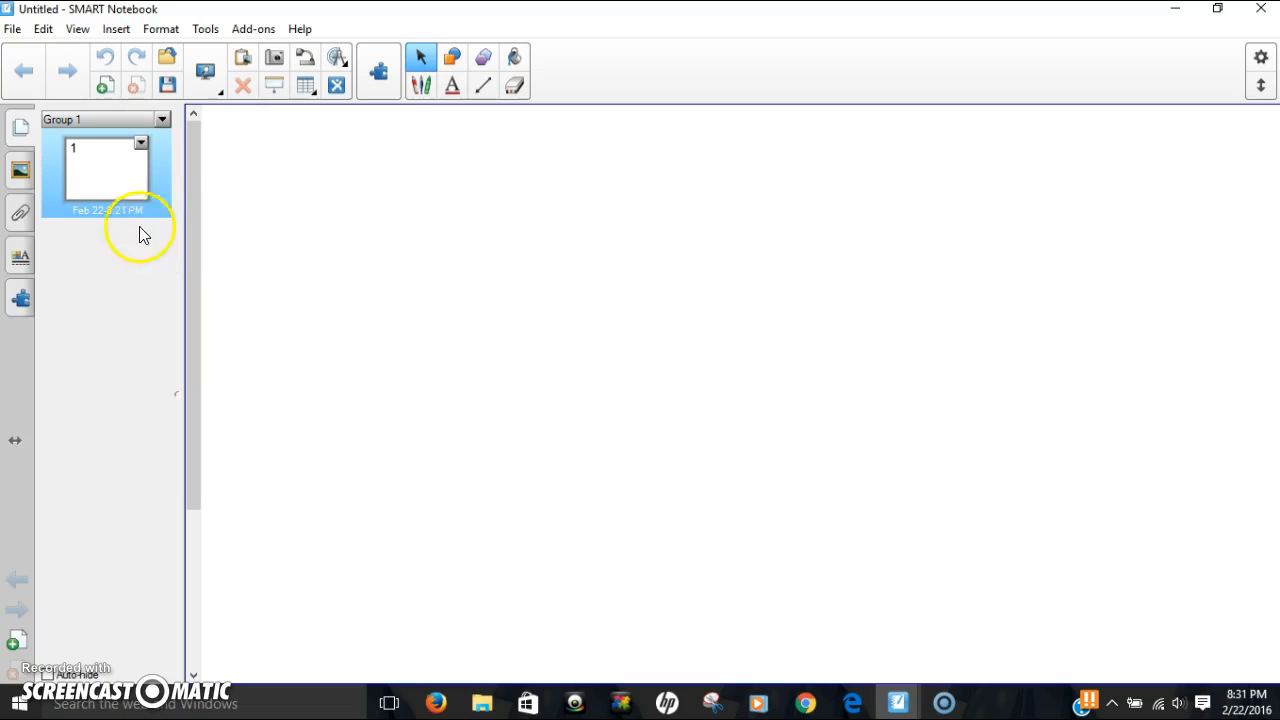
Search the Gallery for "magnet".
click(20, 174)
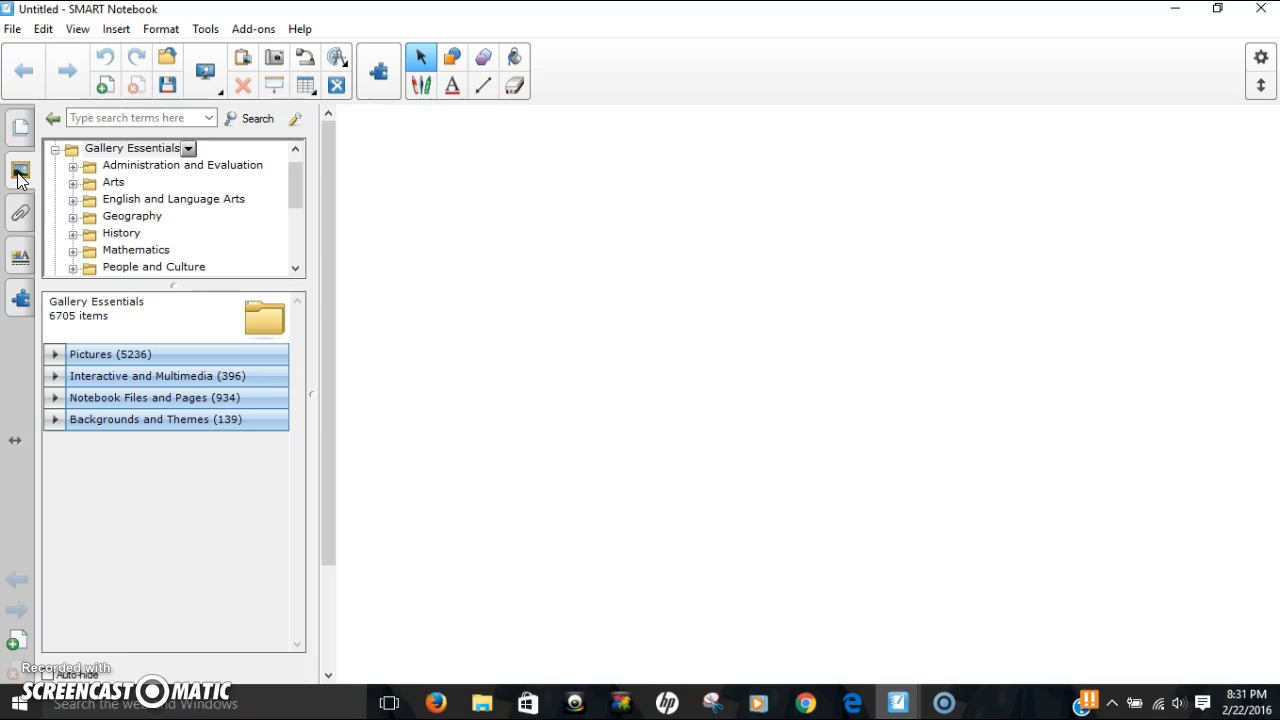
click(124, 118)
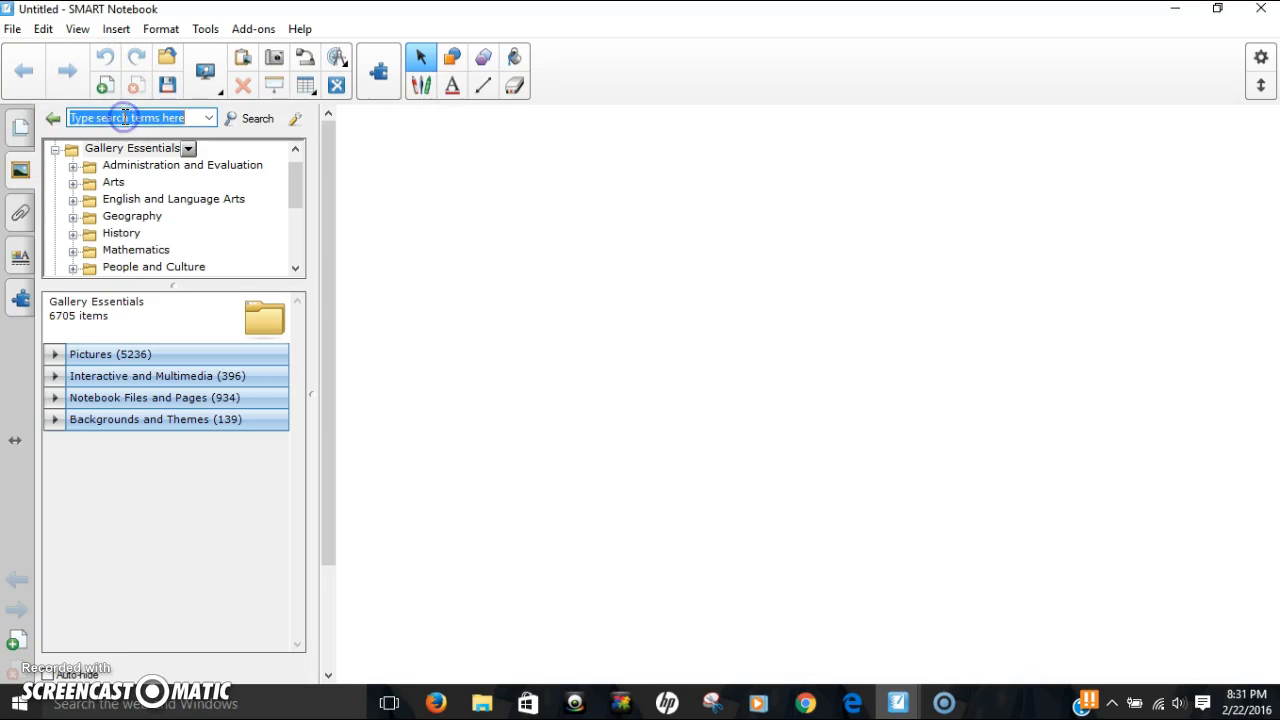
text(ma)
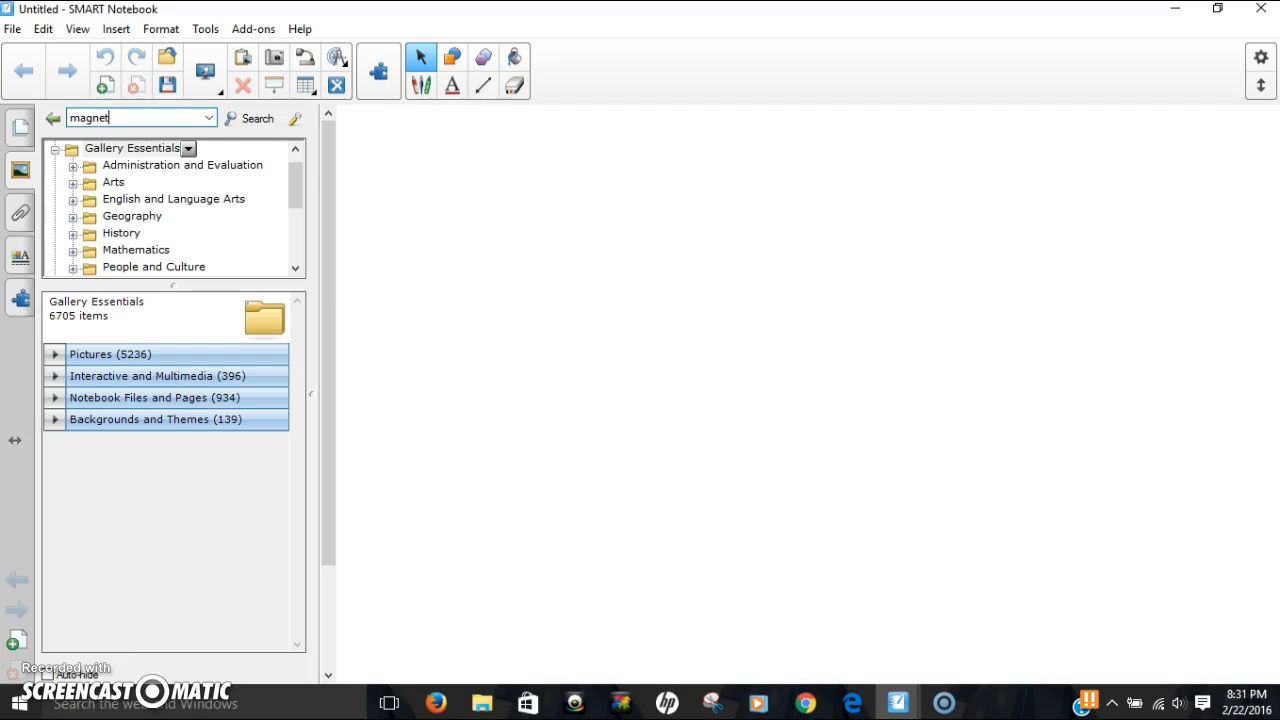
text(gnet)
key(Return)
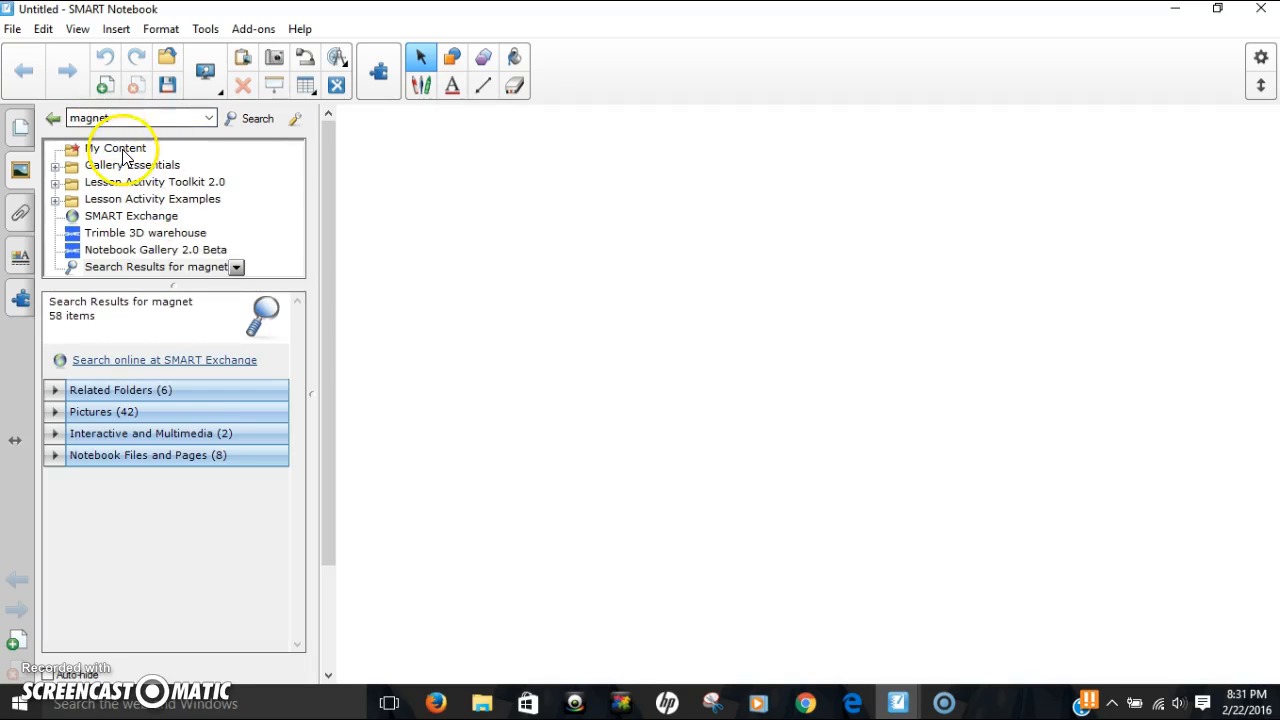
Insert the Fridge magnets activity from the interactive and multimedia search results onto the page.
click(100, 413)
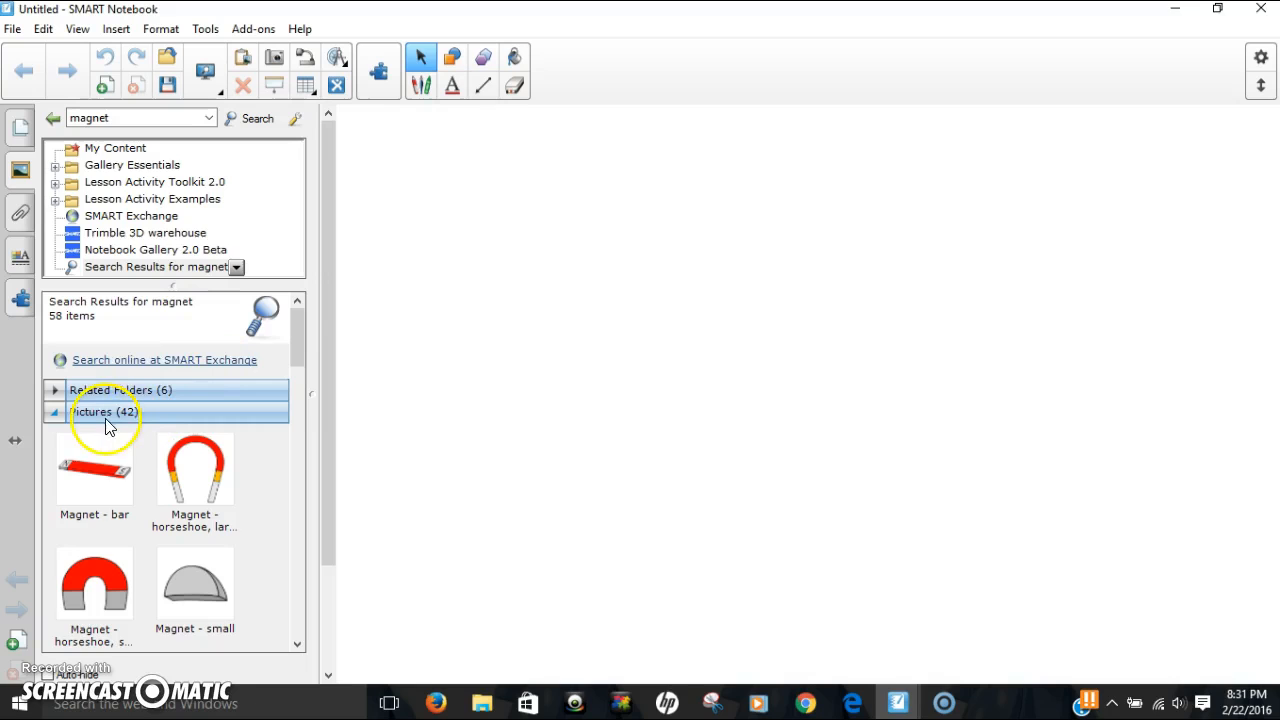
click(110, 412)
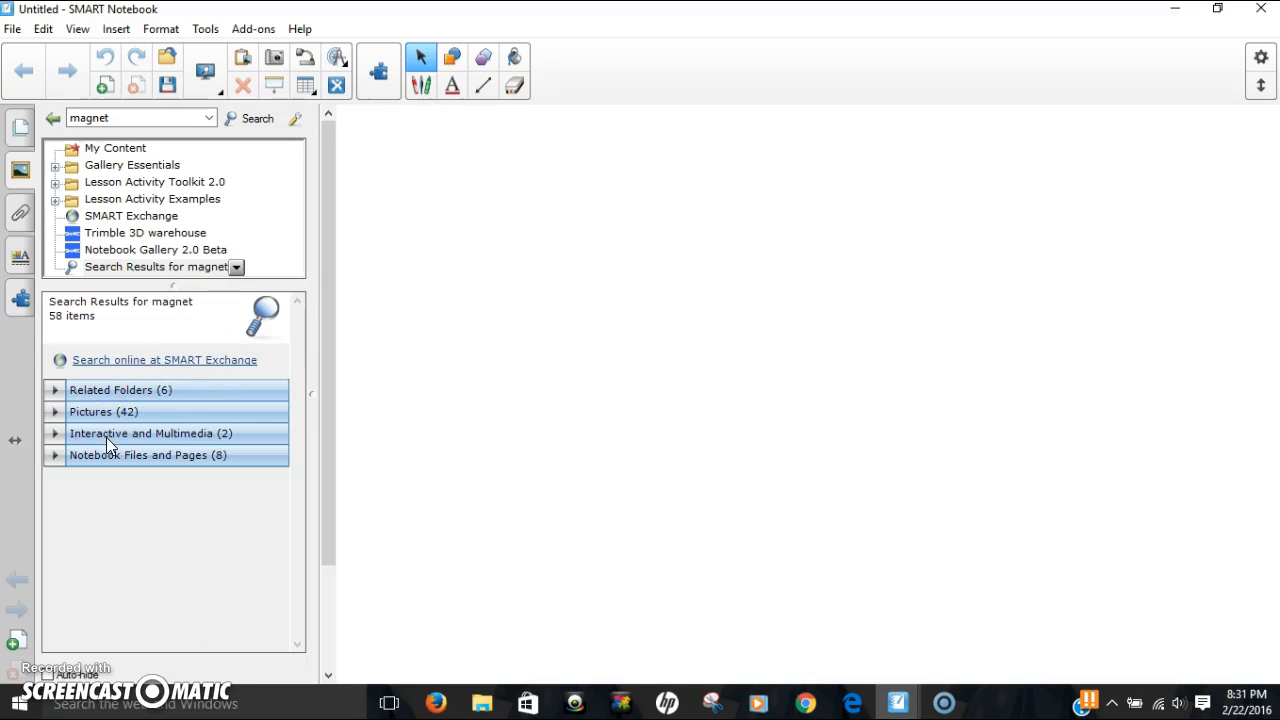
click(105, 437)
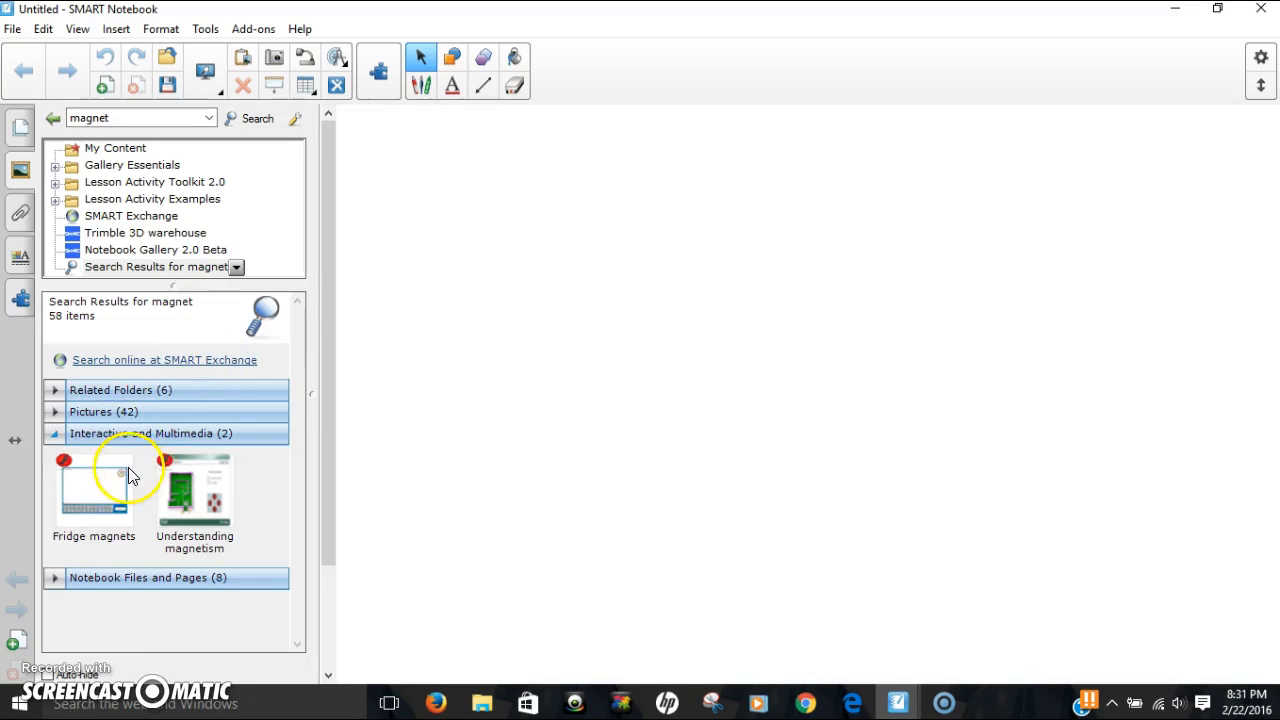
click(97, 509)
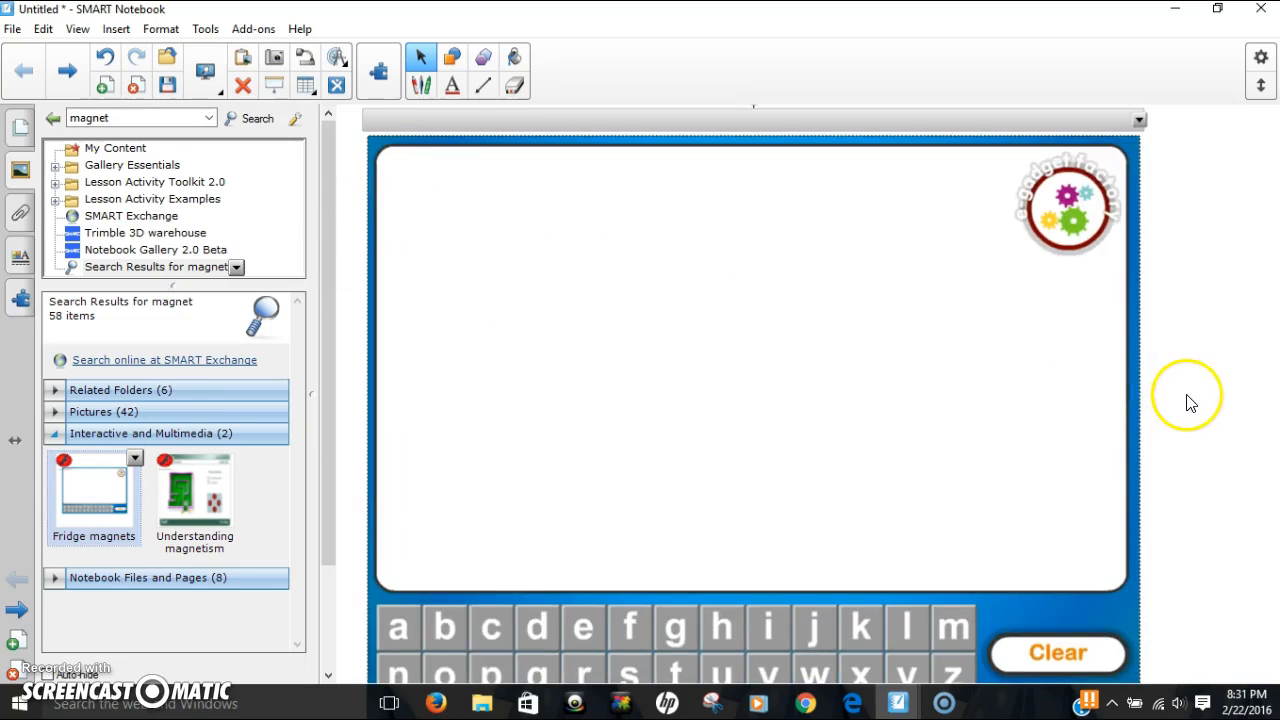
Display the page thumbnails, spell "hi" with the fridge magnet letters and clear the magnet board.
click(20, 130)
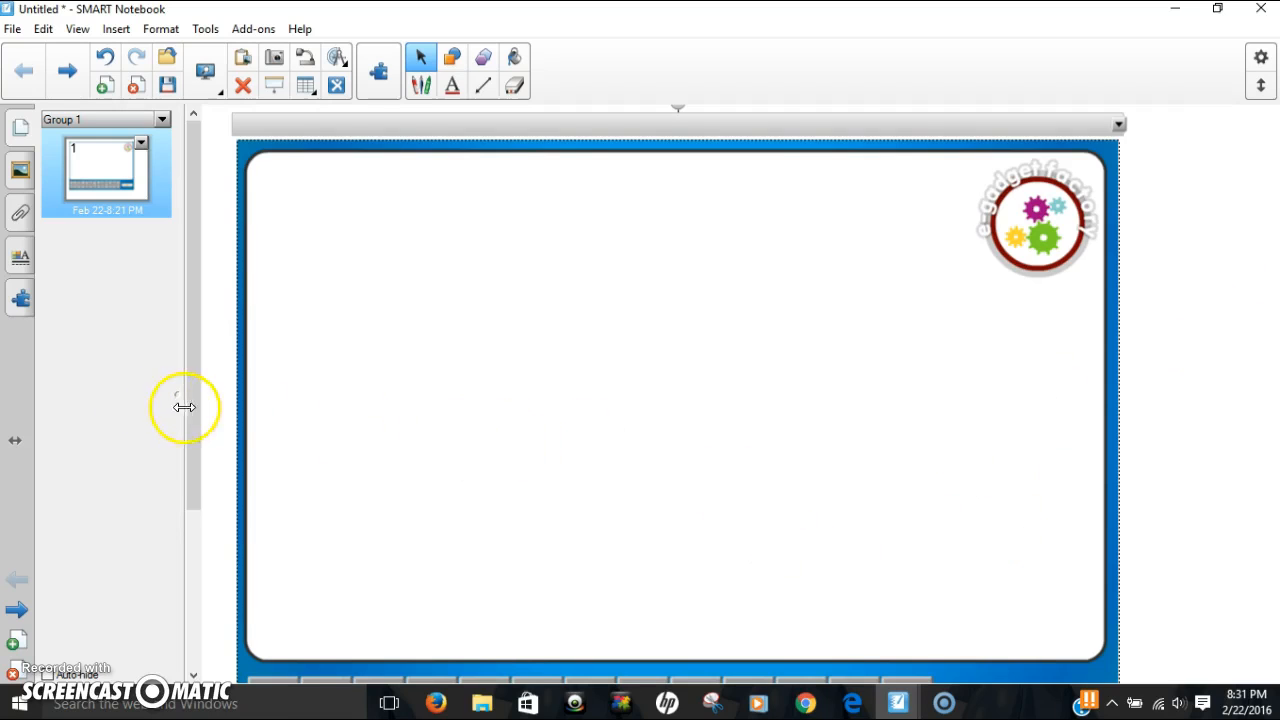
drag(191, 420, 329, 583)
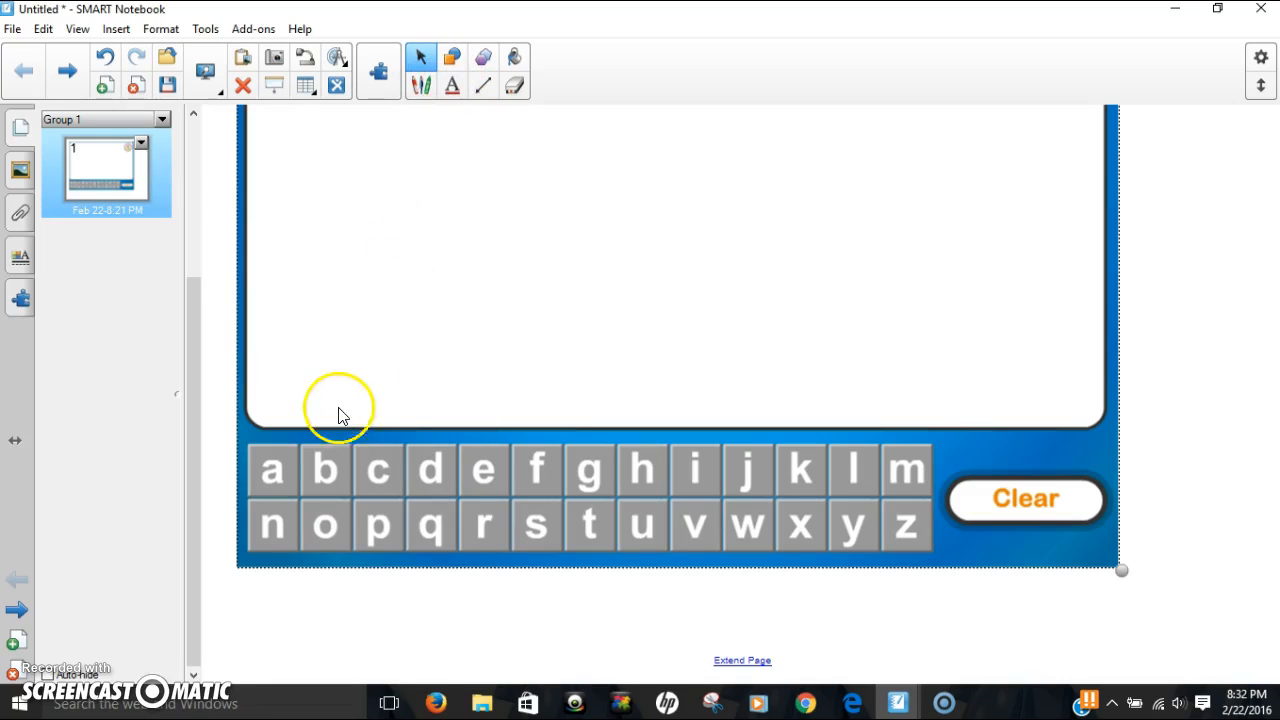
click(627, 472)
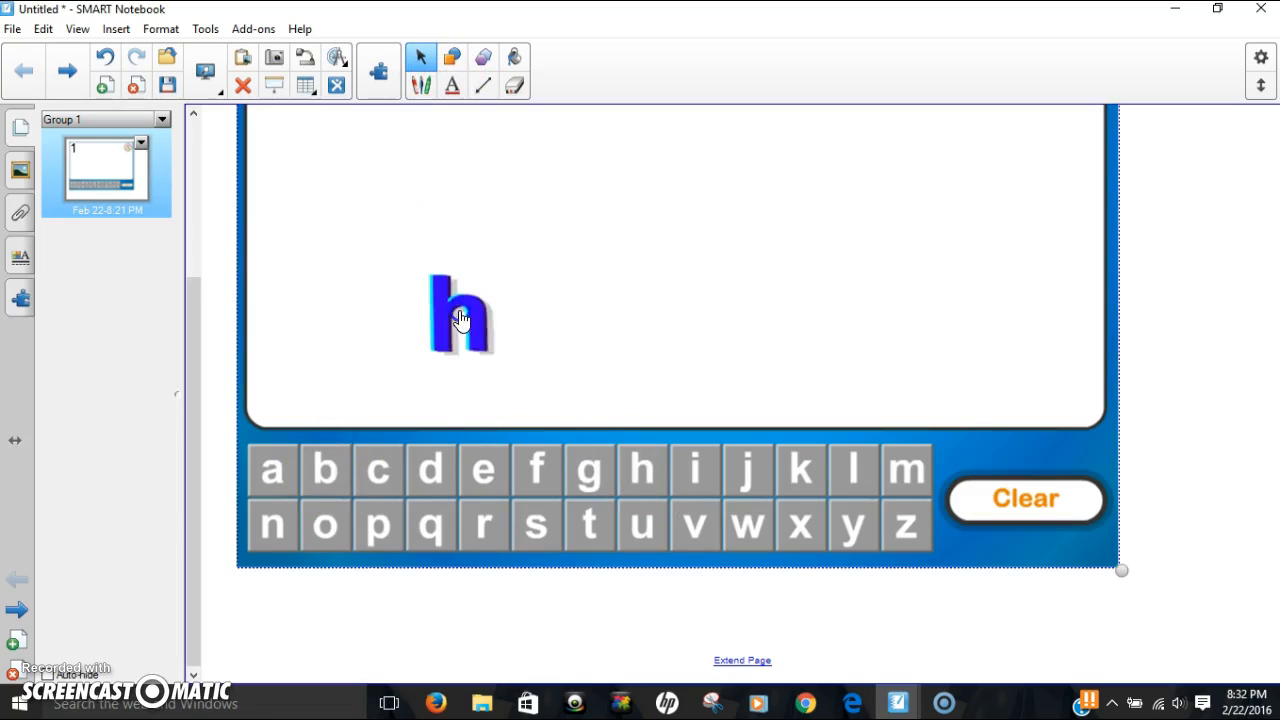
click(707, 465)
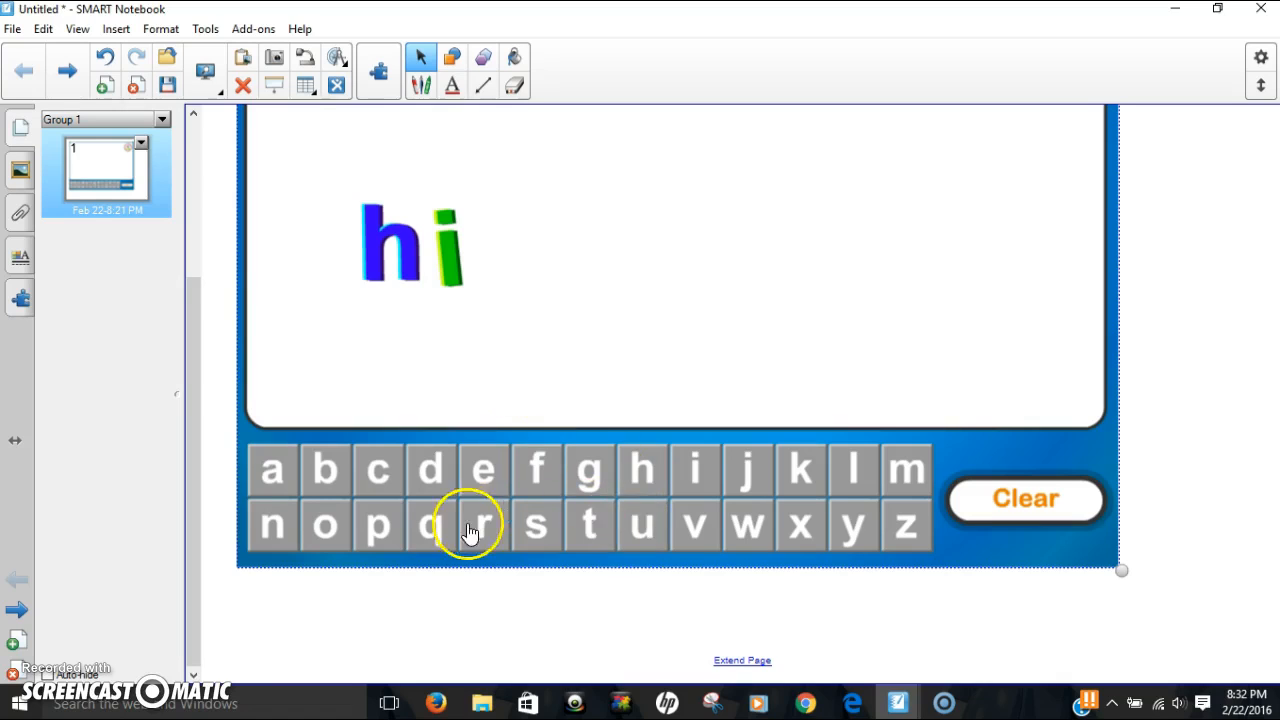
click(1003, 505)
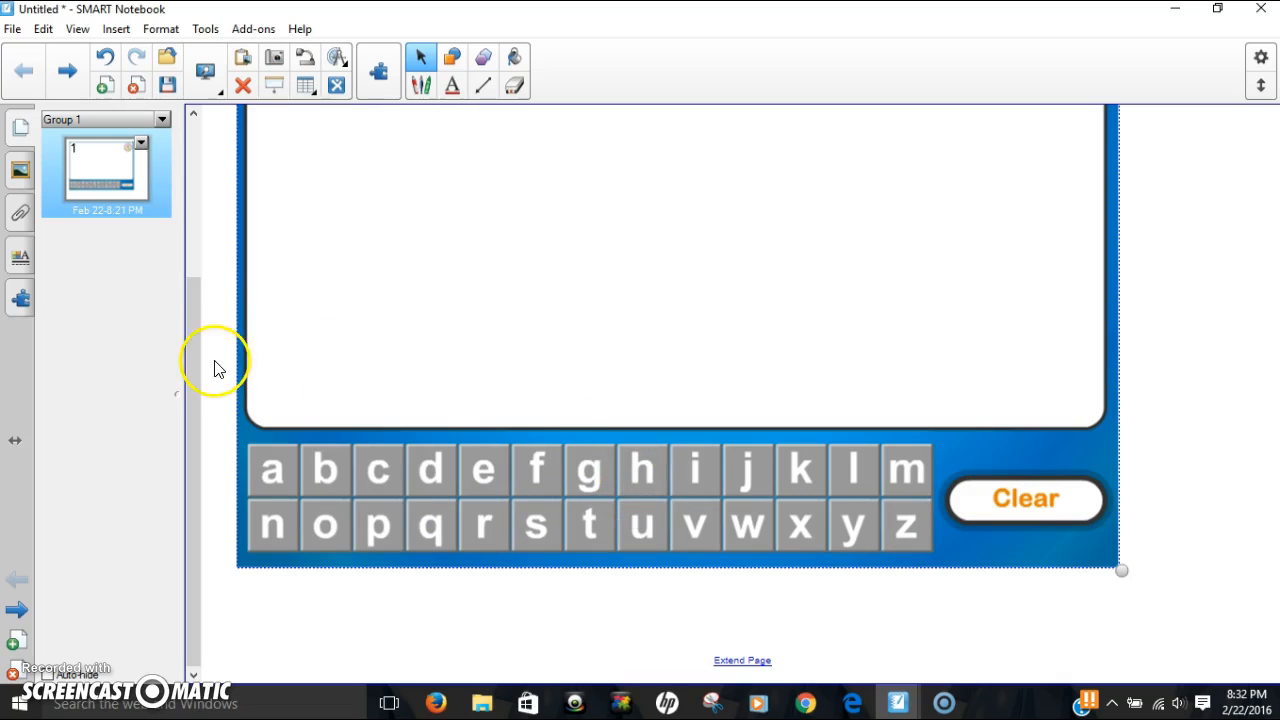
Shrink the Fridge magnets activity to roughly a third of the page width and place it in the page's upper-left area.
drag(195, 366, 229, 406)
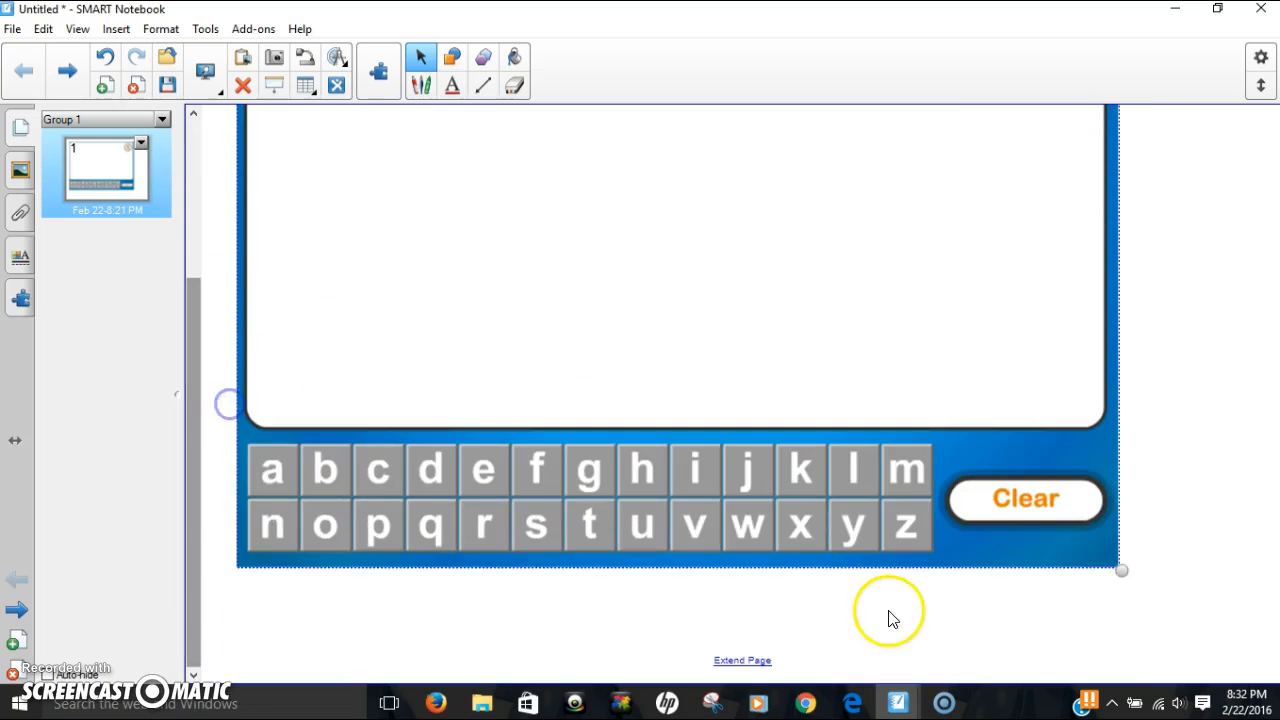
drag(1127, 574, 537, 191)
drag(195, 373, 171, 157)
drag(386, 123, 651, 223)
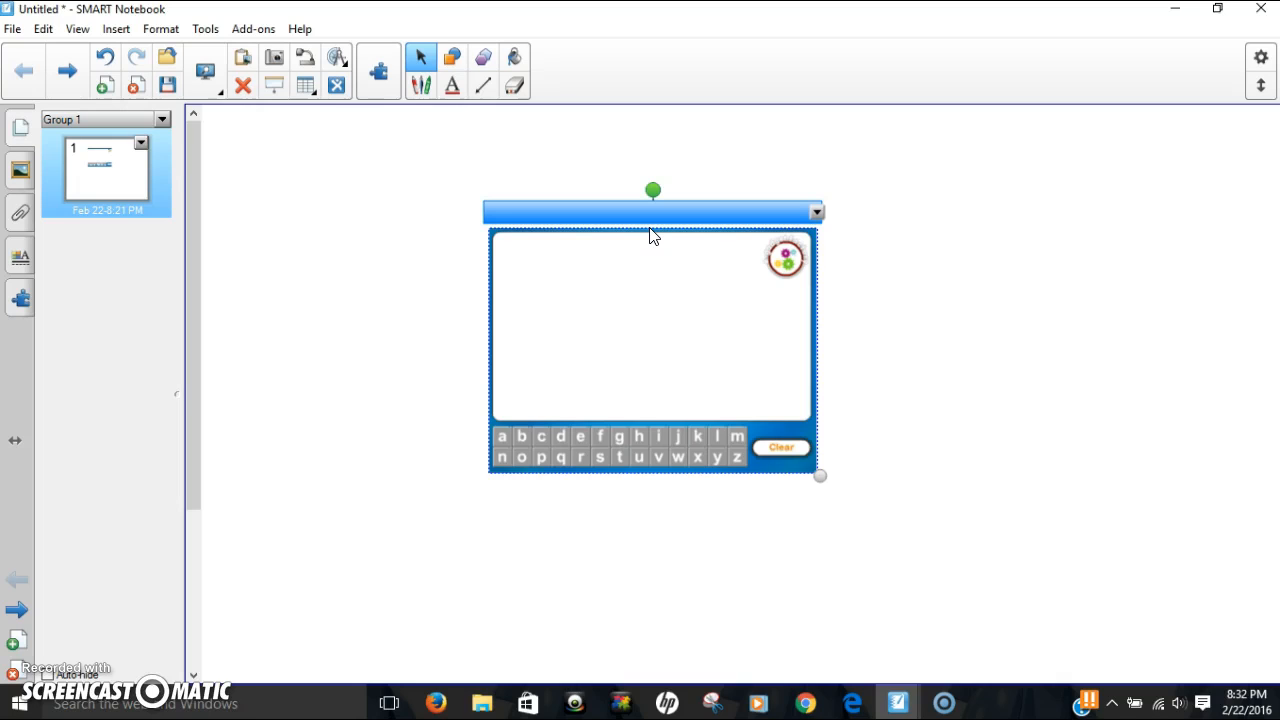
drag(638, 211, 406, 151)
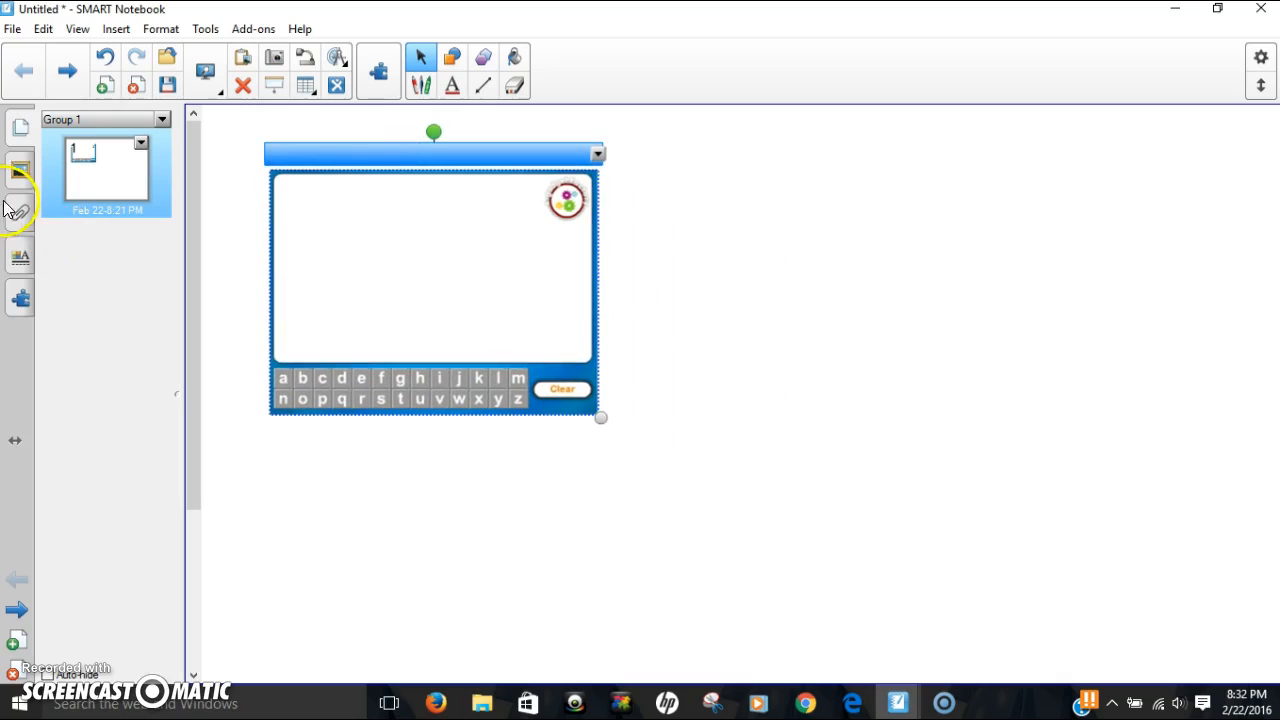
Search the Gallery for "word guess".
click(20, 172)
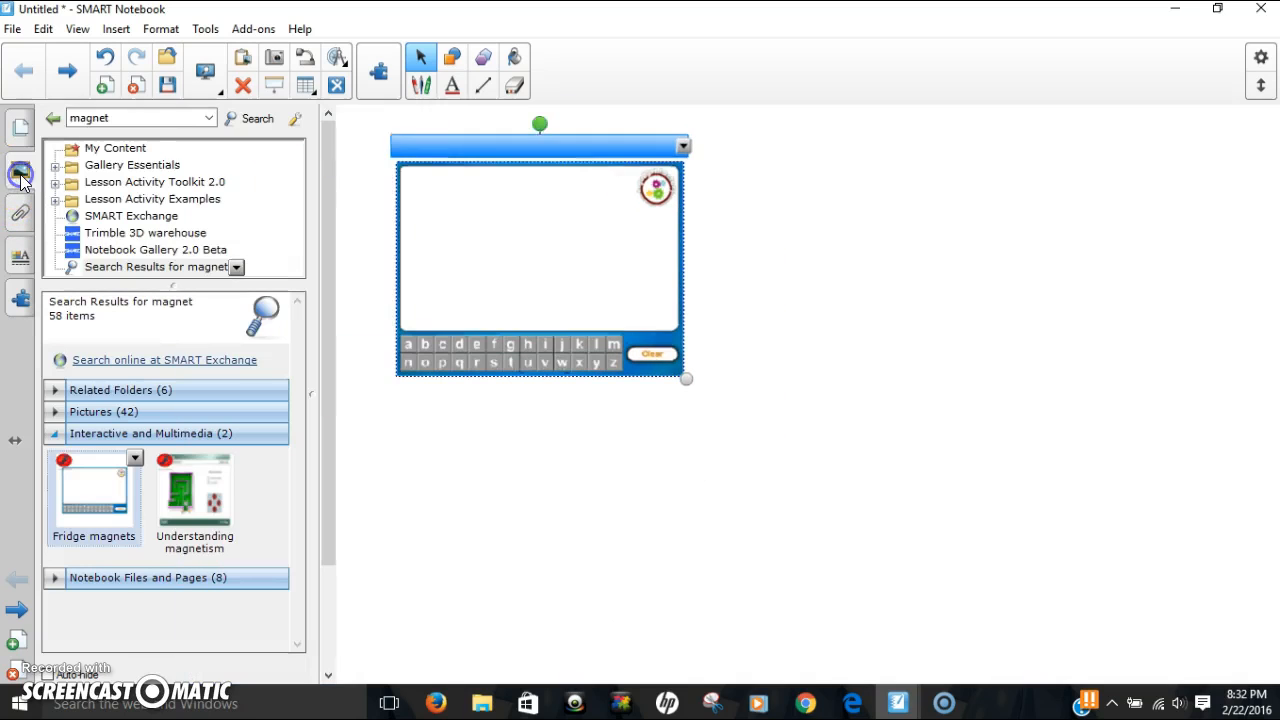
double_click(129, 119)
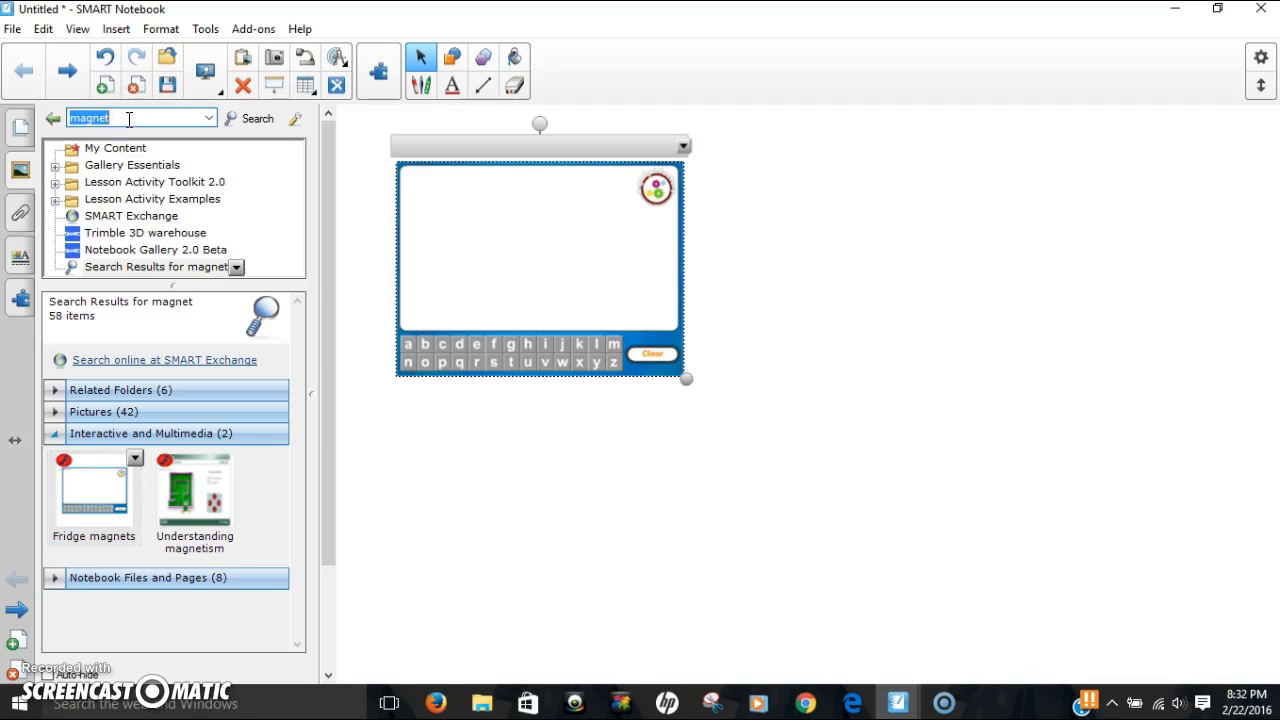
key(BackSpace)
text(word guess)
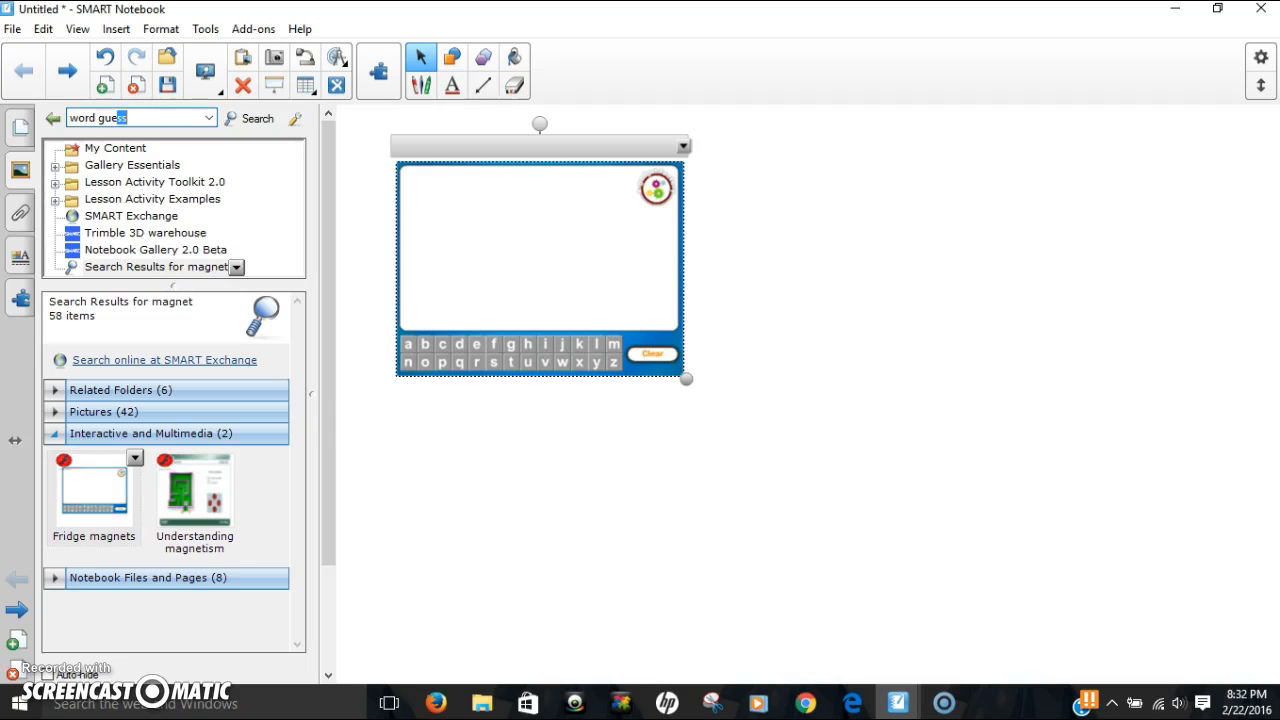
key(Return)
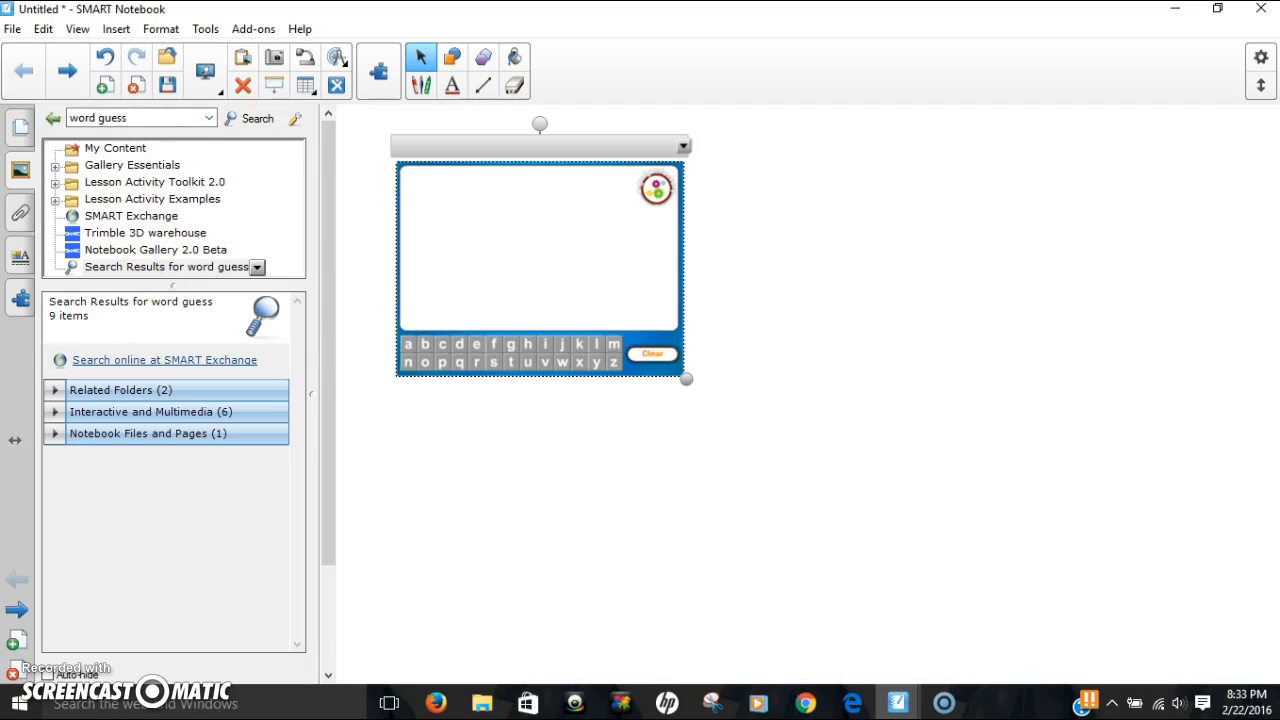
Insert the Green - Word guess activity from the interactive and multimedia results and display the page thumbnails again.
click(136, 414)
drag(291, 401, 294, 492)
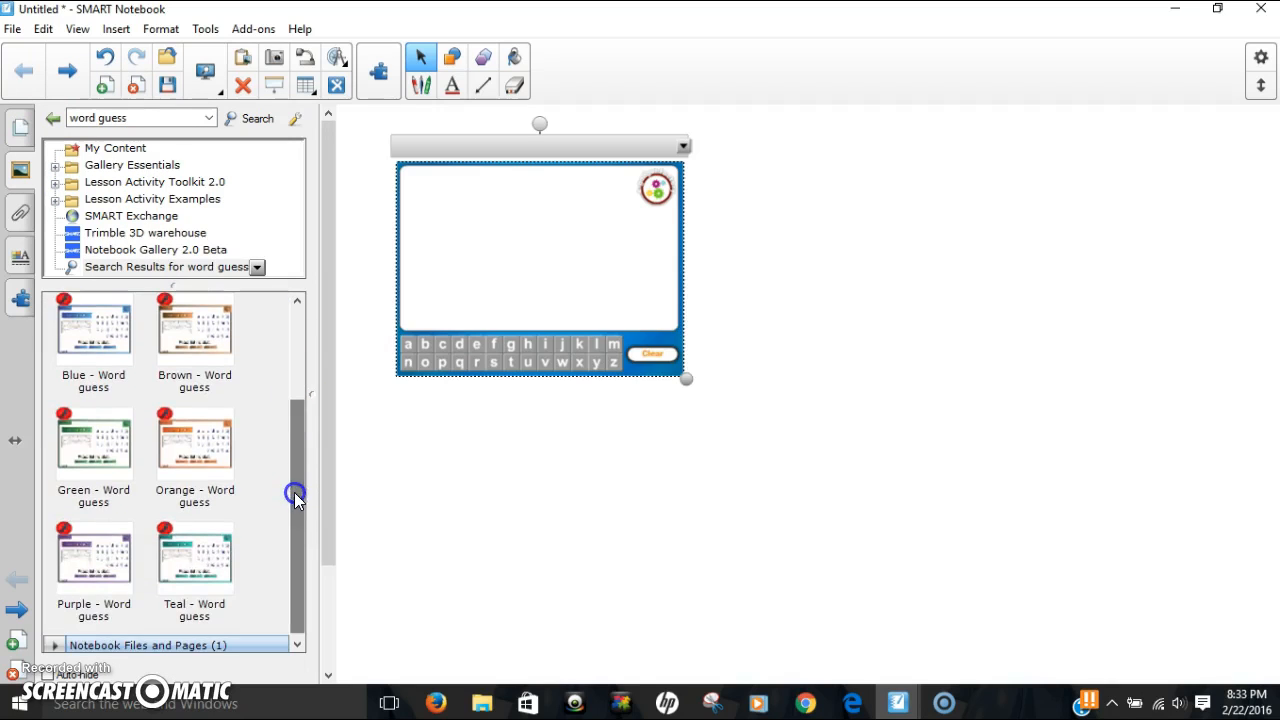
double_click(103, 461)
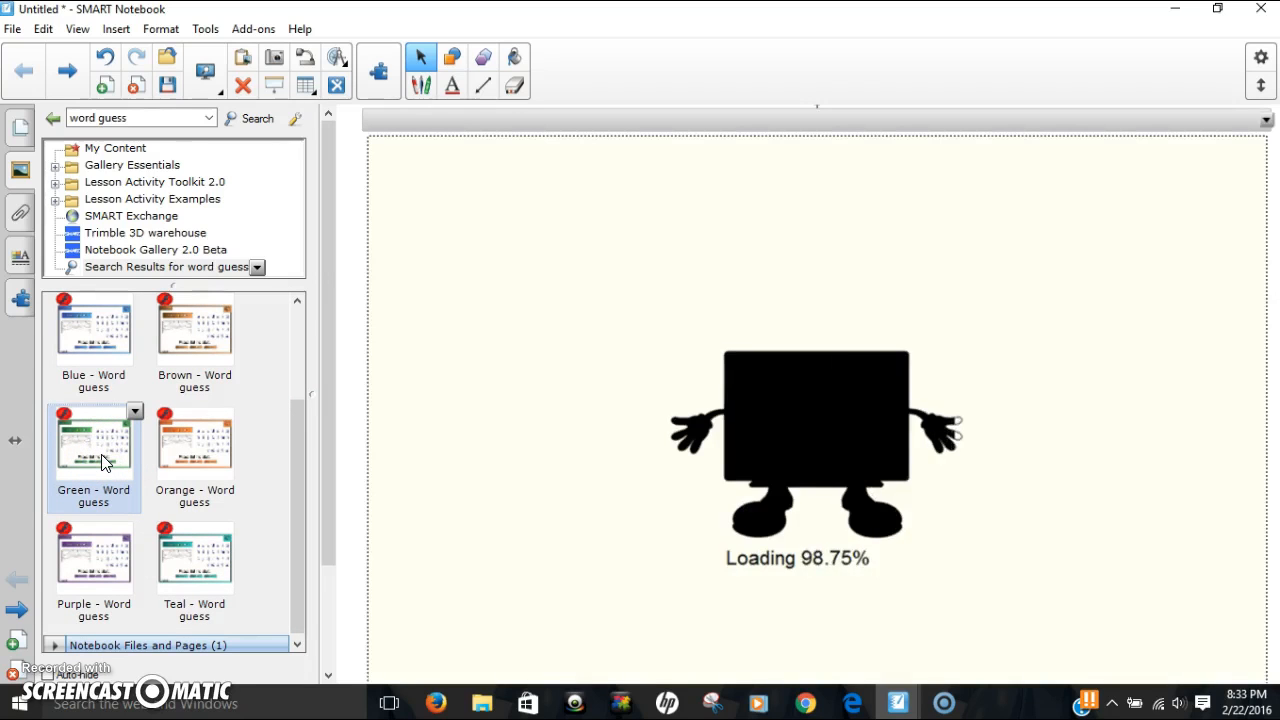
click(20, 127)
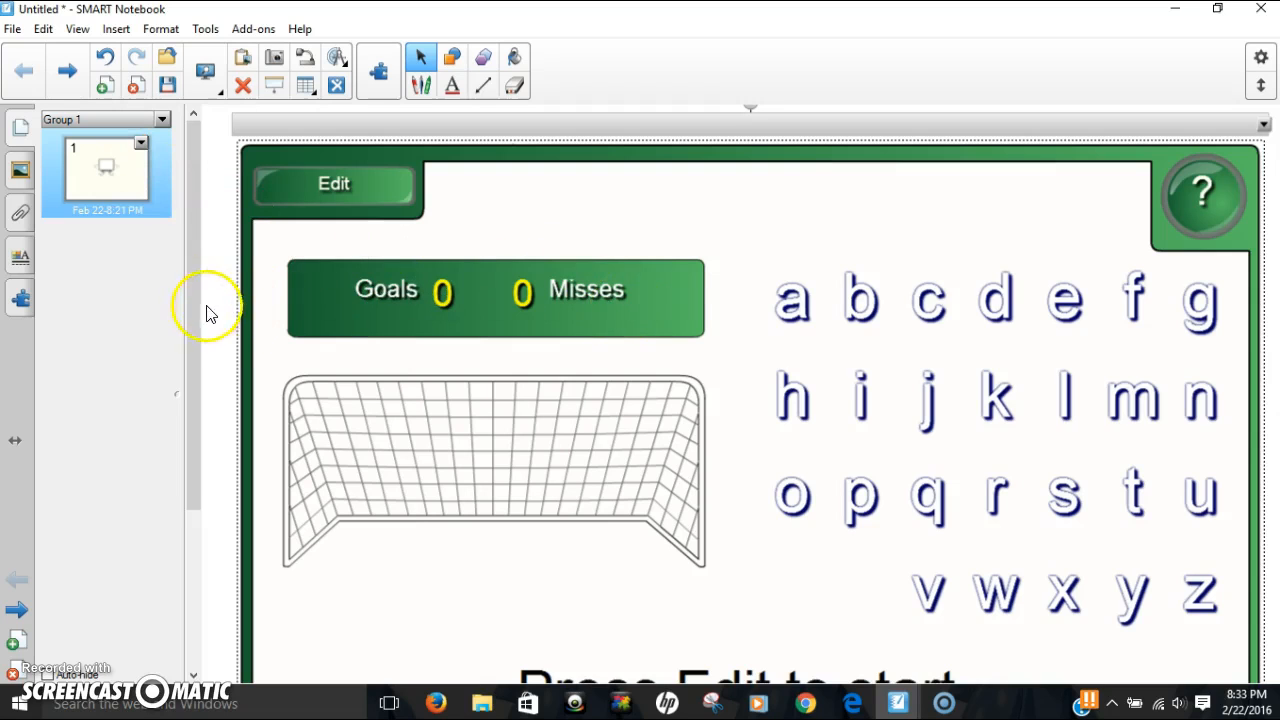
Edit the Word guess game to use the word "trap" with the clue "It's a ________!" and accept the entries.
mouse_move(193, 305)
mouse_down()
mouse_move(200, 337)
mouse_move(197, 314)
mouse_up()
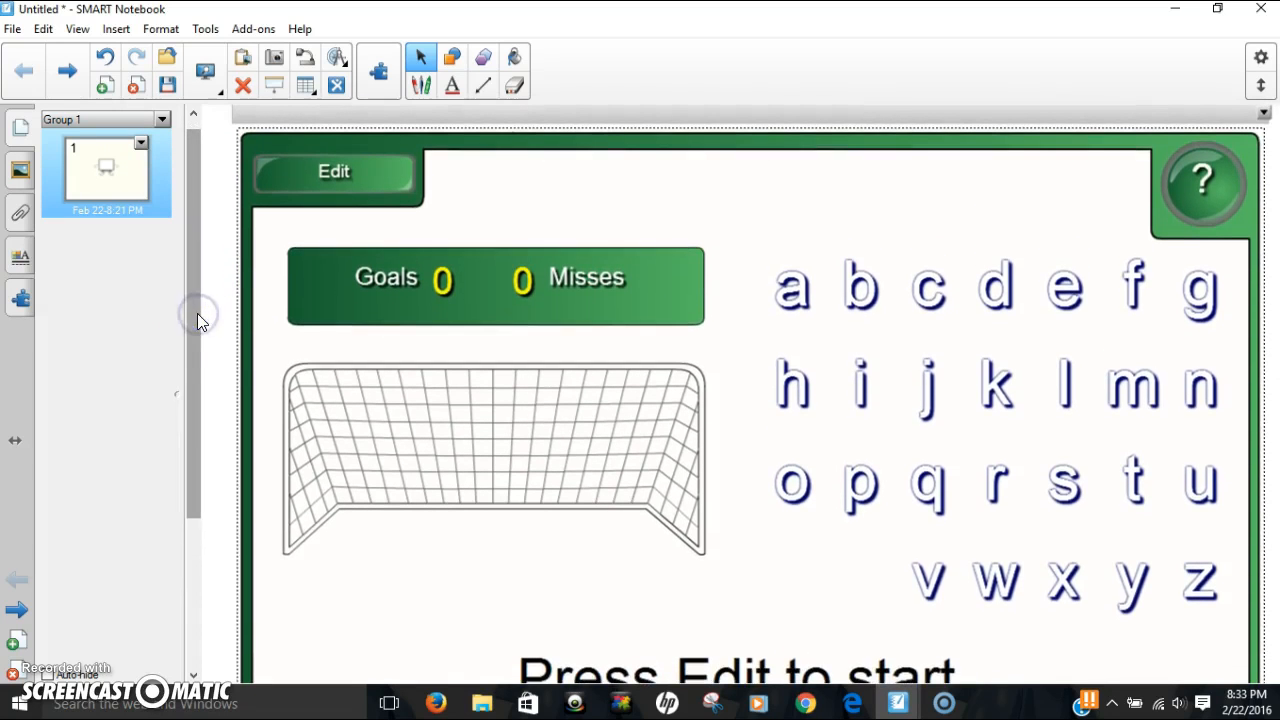
click(345, 172)
click(483, 203)
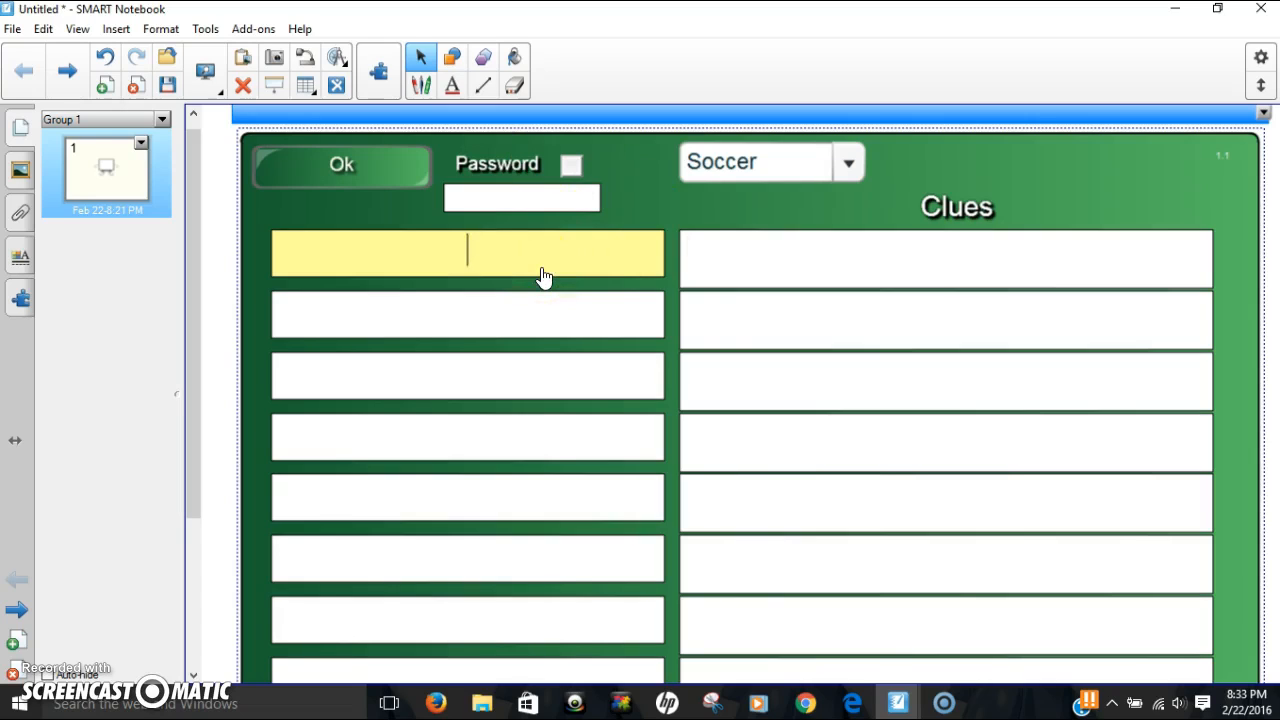
text(trap)
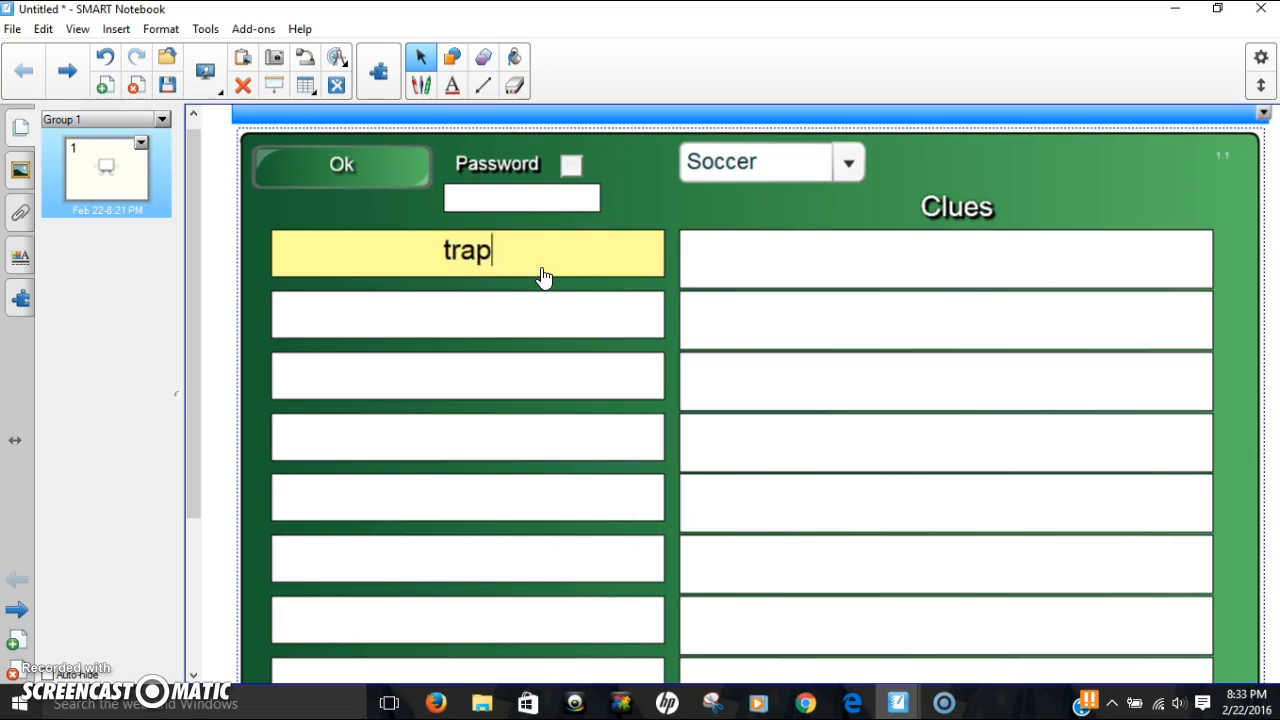
click(733, 249)
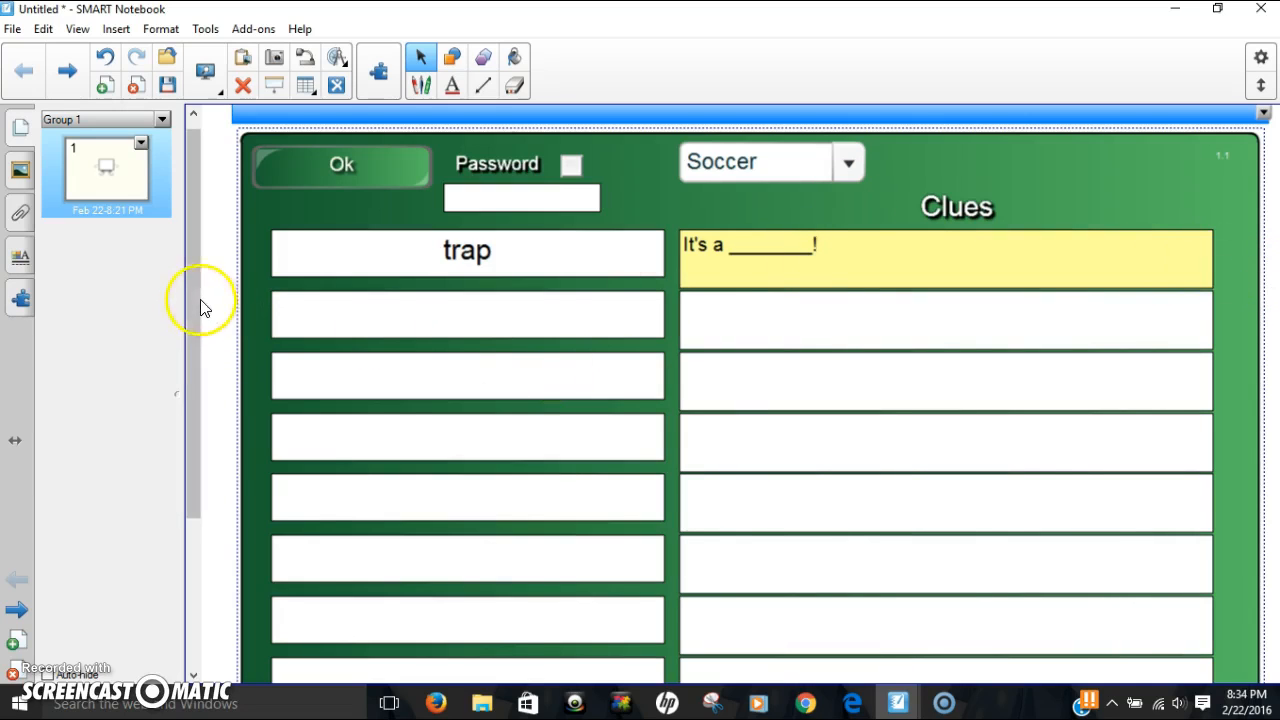
click(193, 370)
mouse_move(193, 372)
mouse_down()
mouse_move(200, 449)
mouse_move(202, 354)
mouse_up()
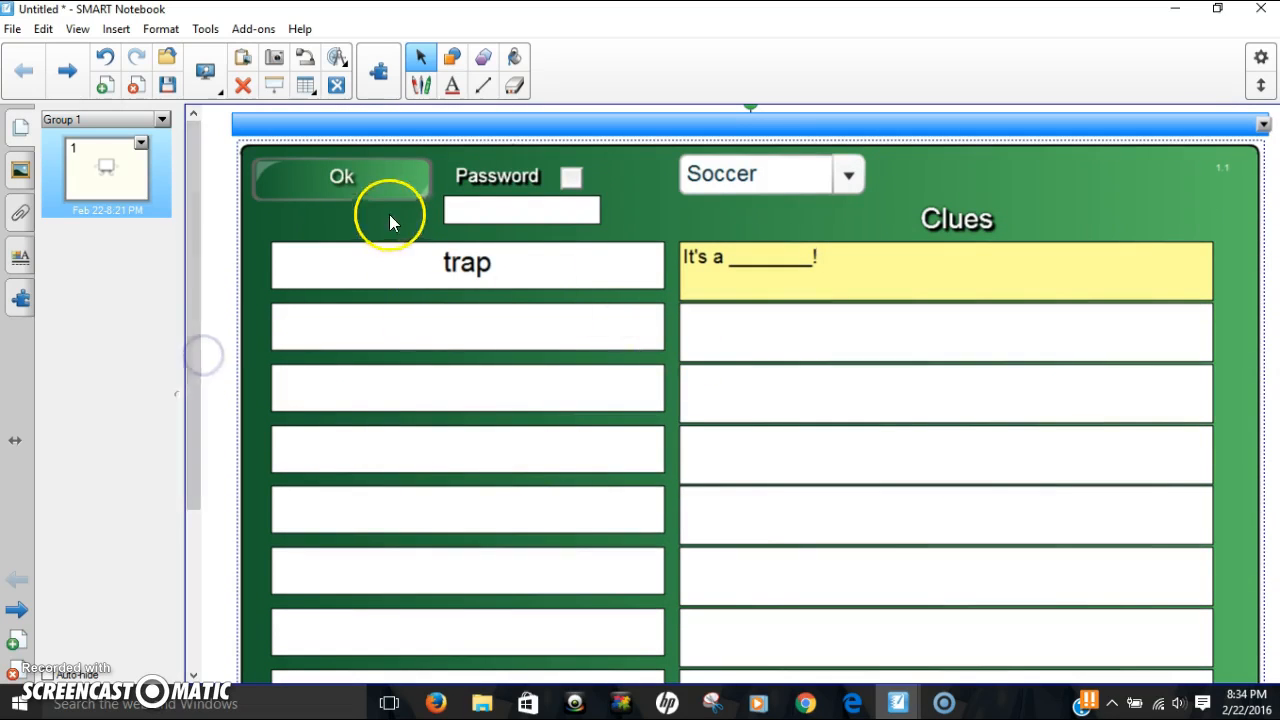
click(371, 187)
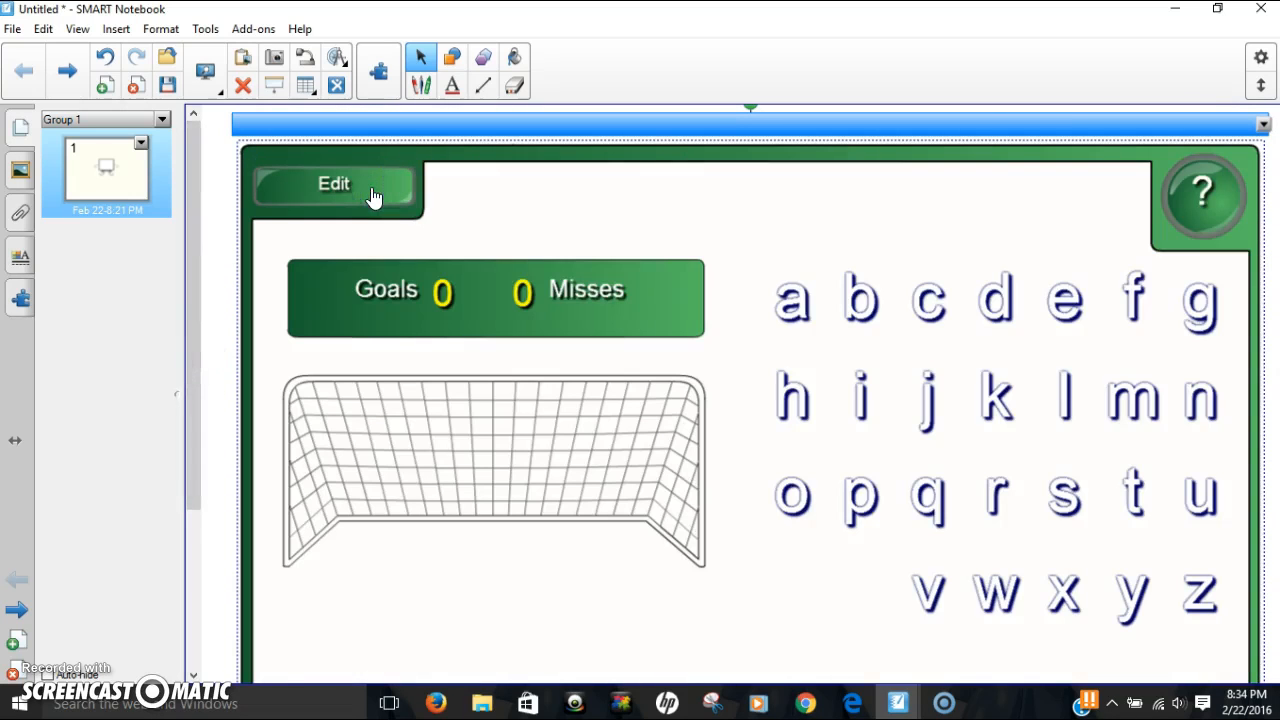
Show the page in full screen and guess the letter t in the Word guess game.
click(206, 74)
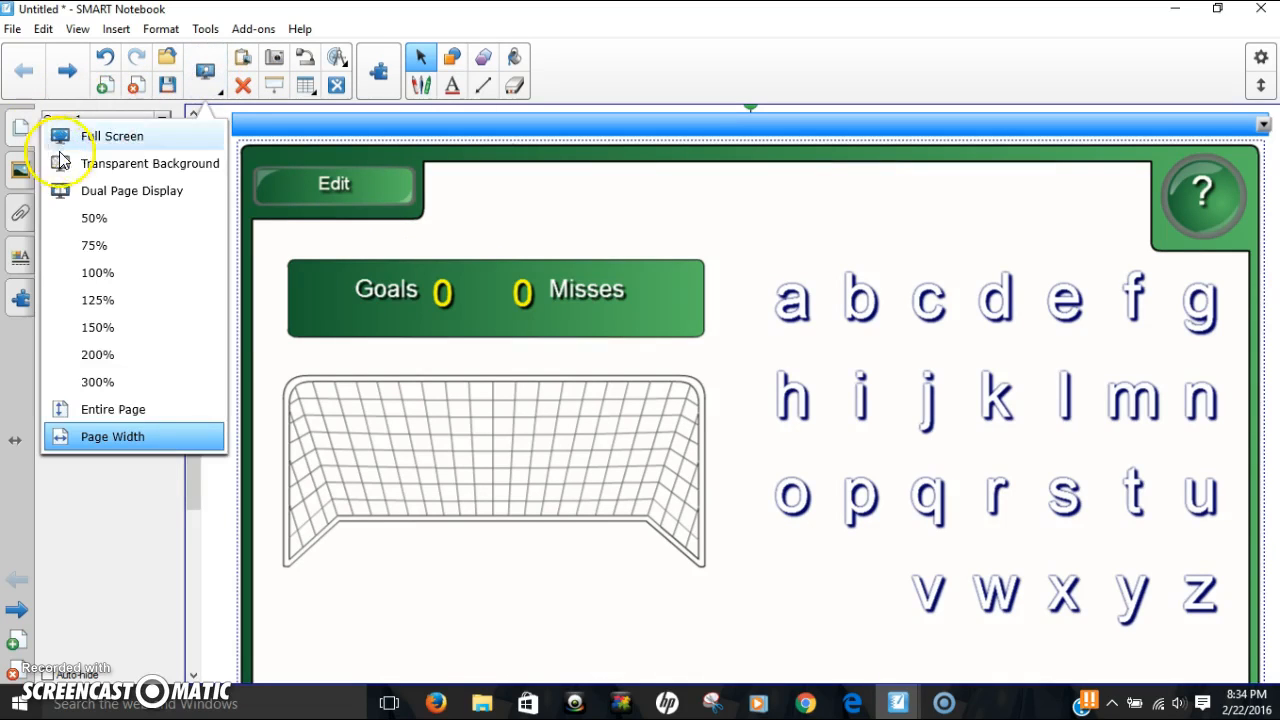
click(100, 134)
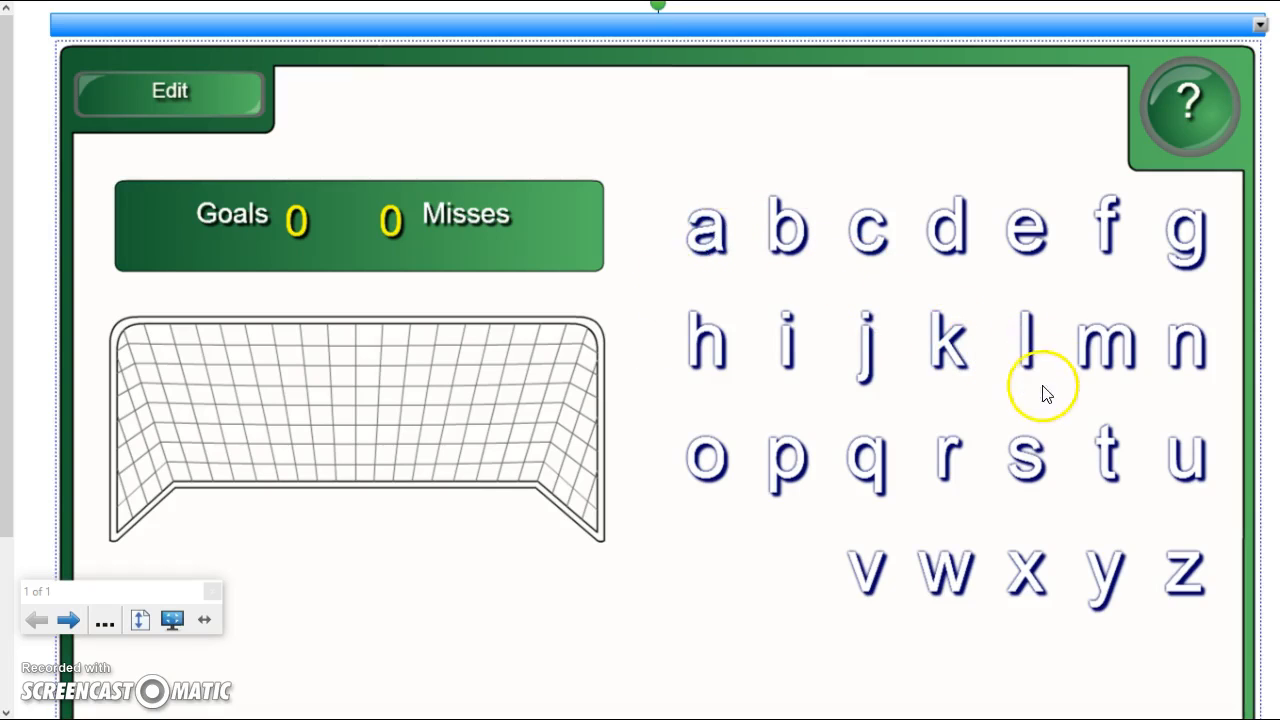
click(1110, 458)
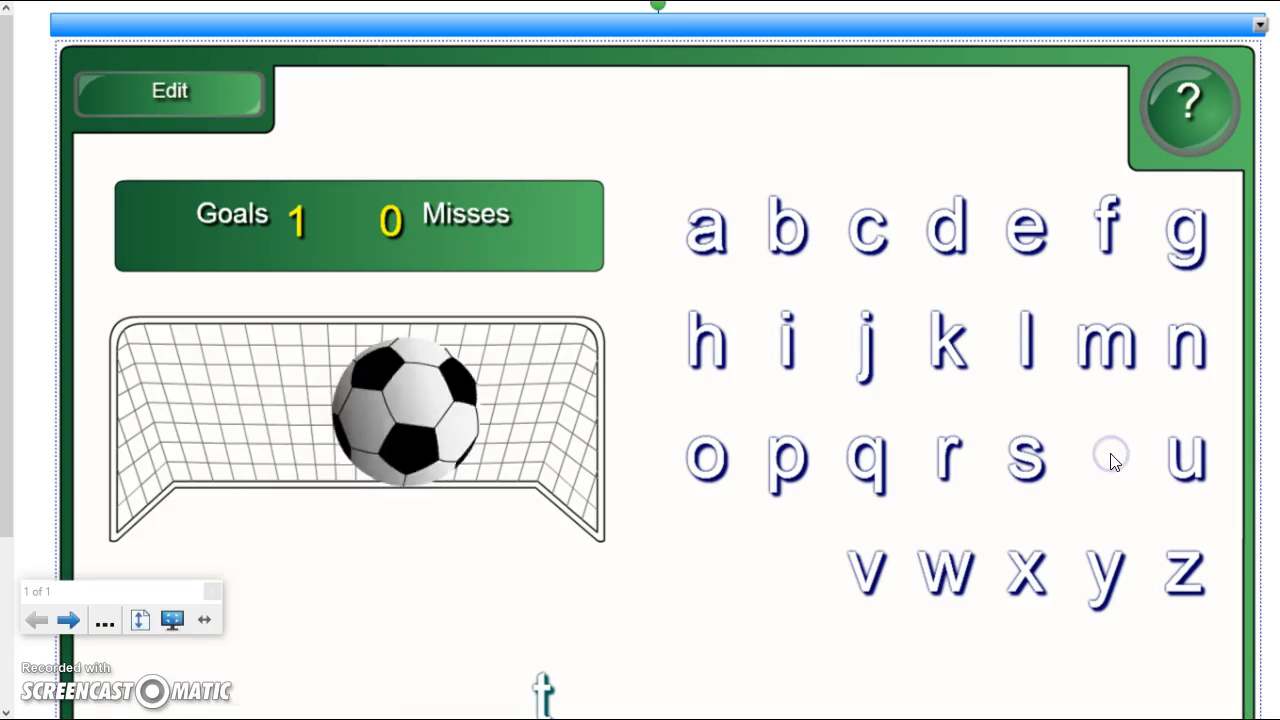
Shrink the Word guess activity so the whole game fits on the screen, and guess the letter j.
drag(6, 343, 26, 537)
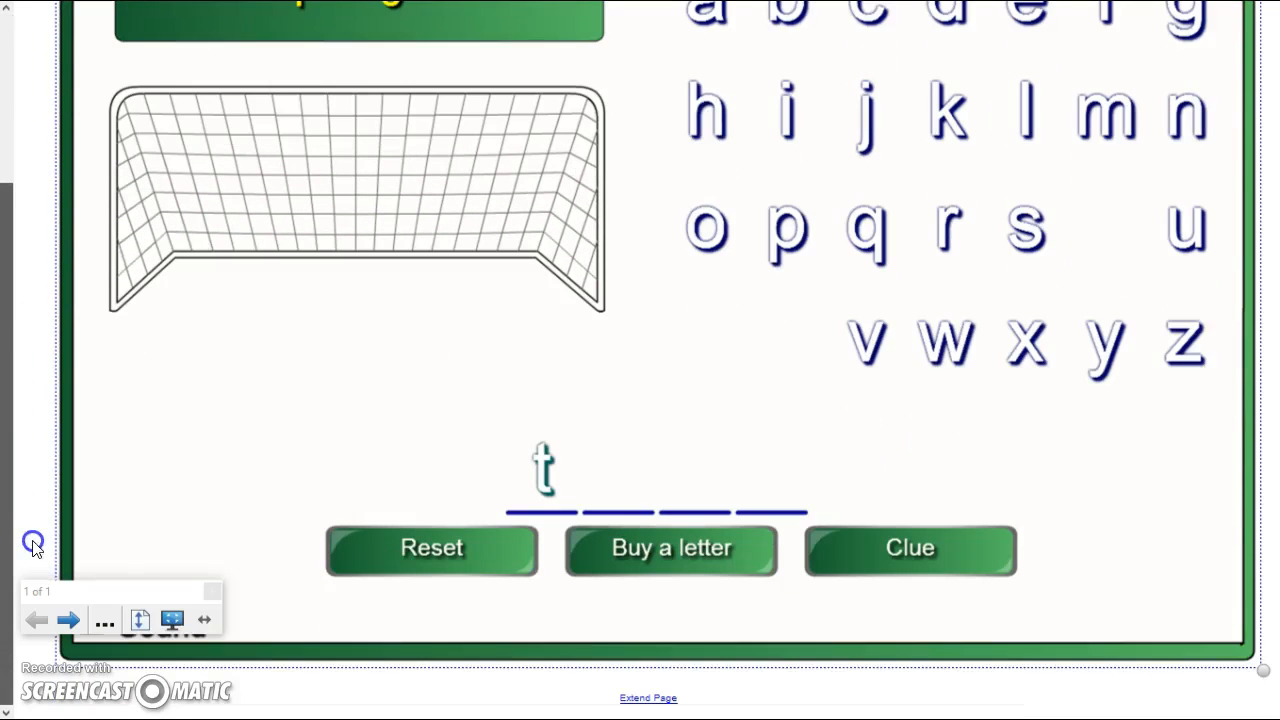
drag(1257, 666, 916, 387)
drag(12, 320, 10, 145)
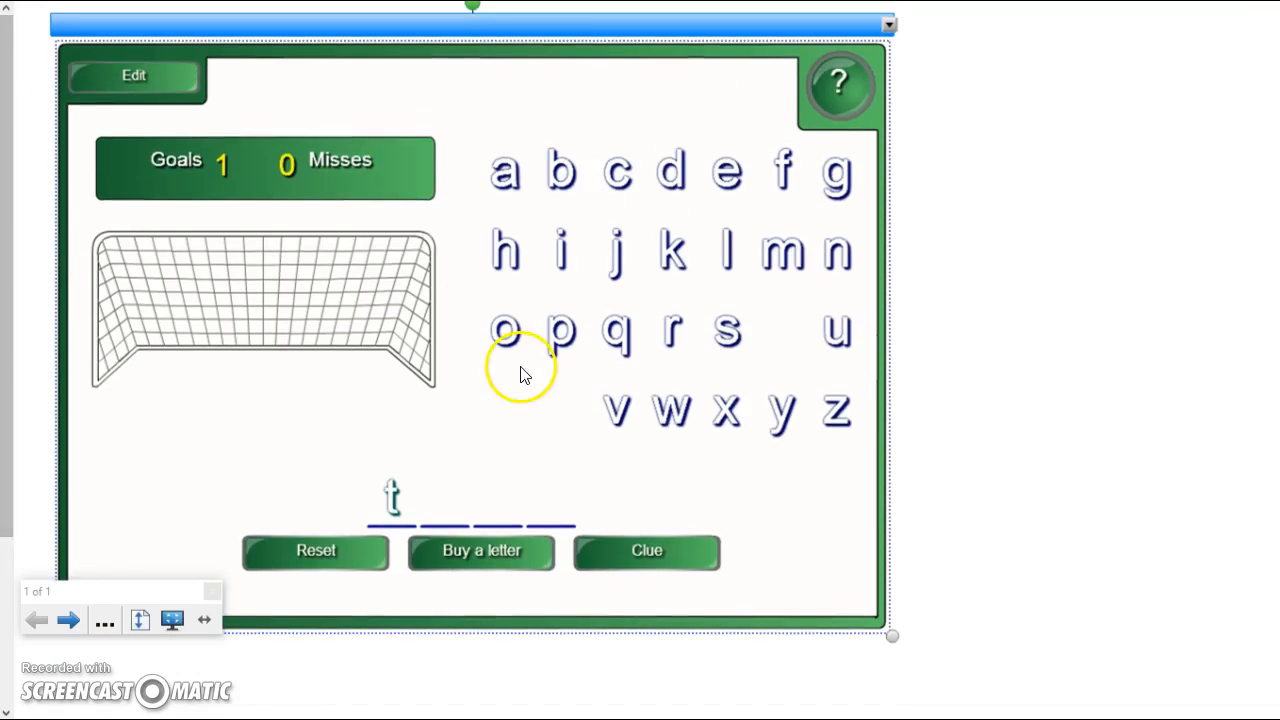
click(616, 256)
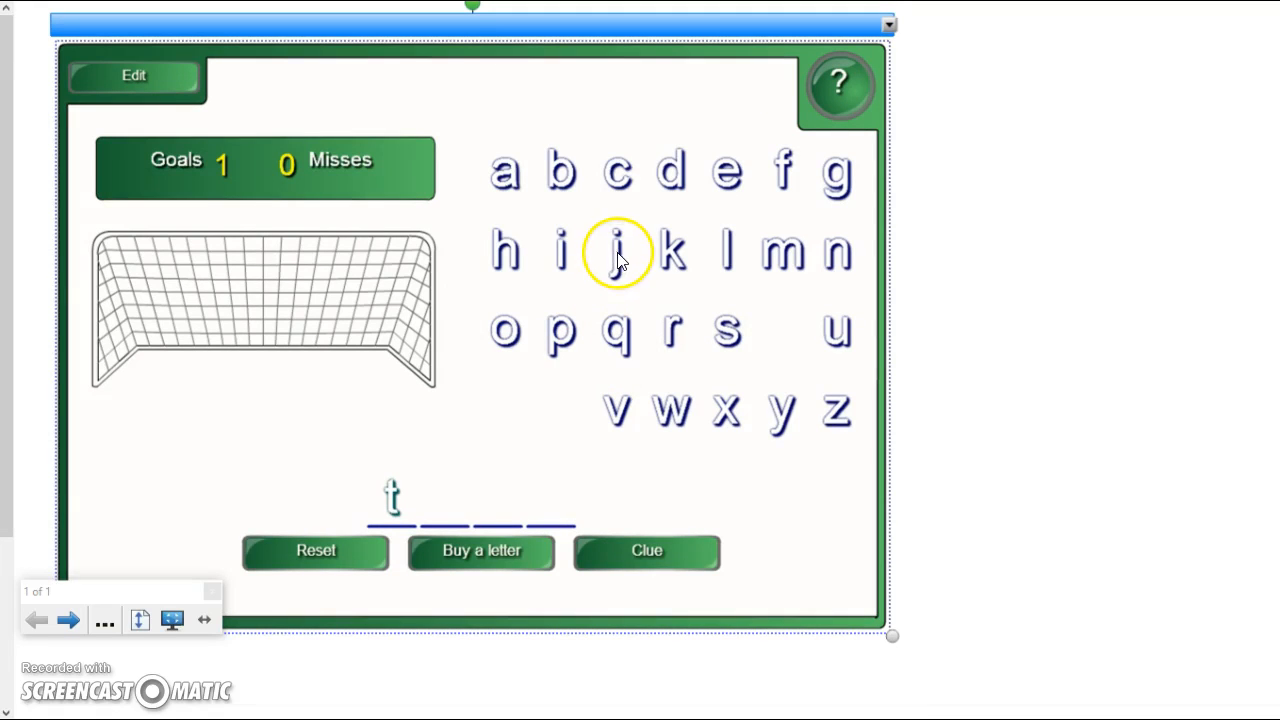
Guess the letter k in the Word guess game, and view and close the clue.
click(646, 256)
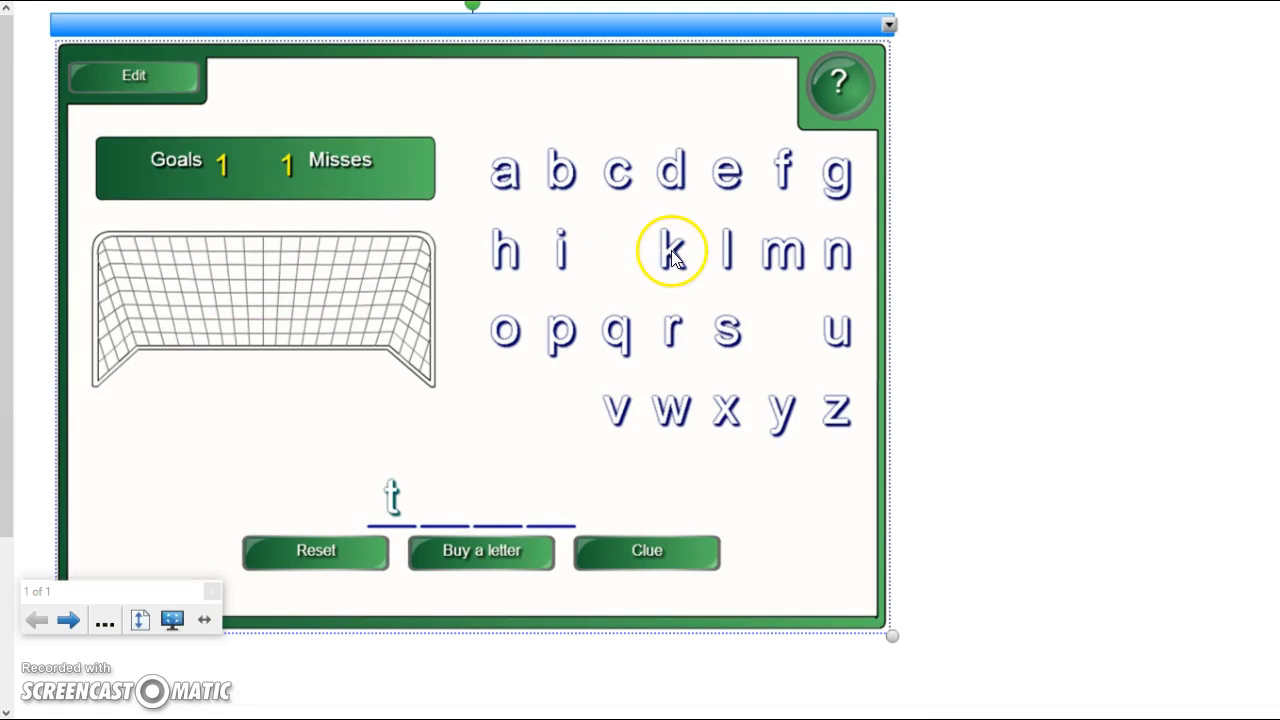
click(672, 256)
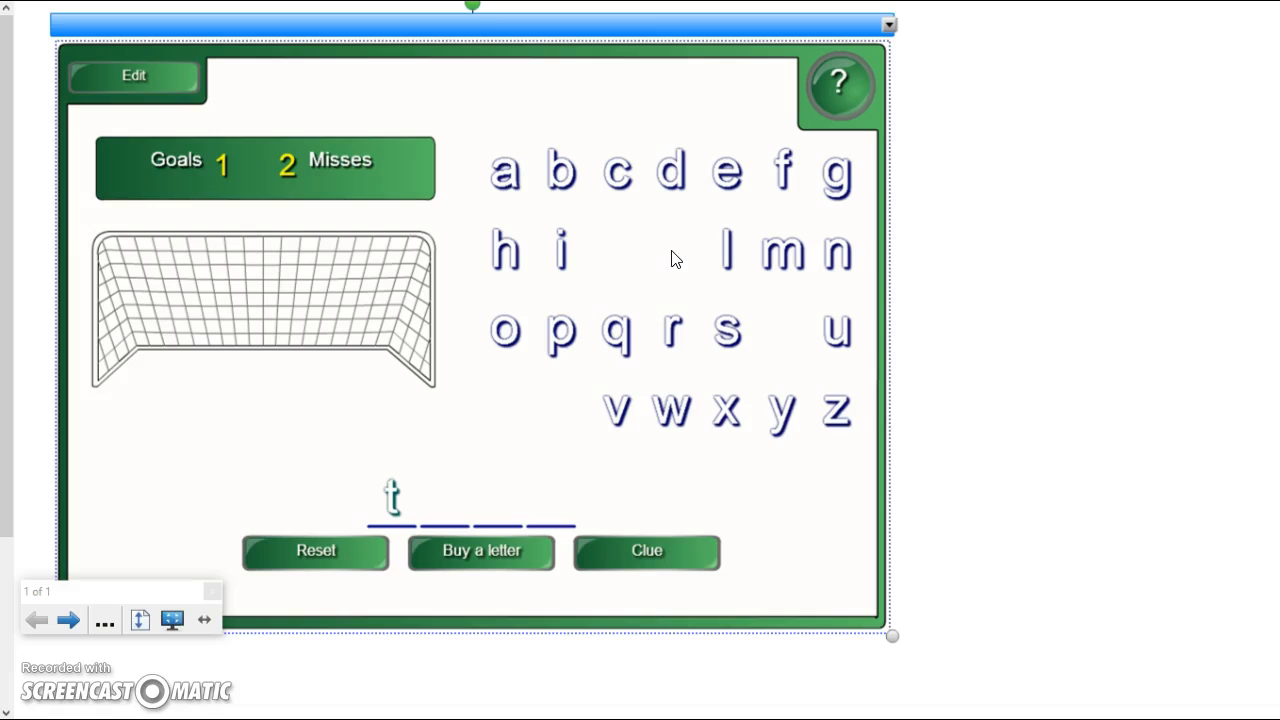
click(686, 350)
click(642, 551)
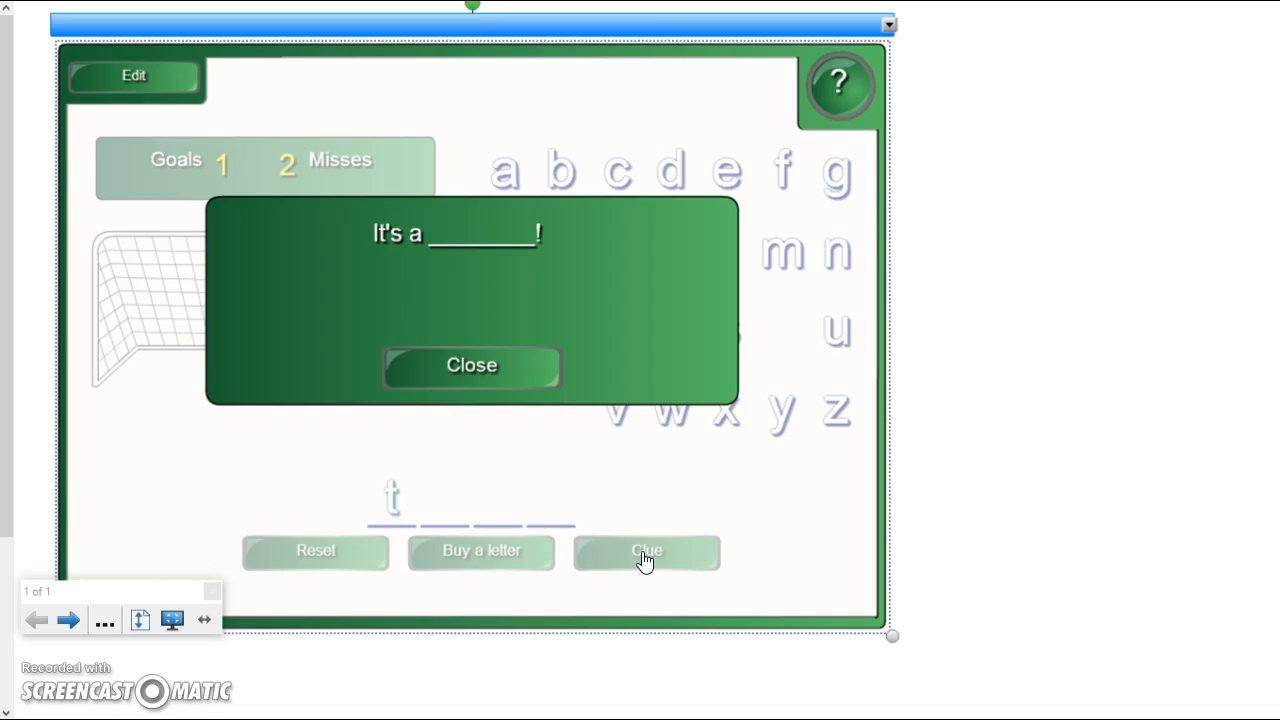
click(489, 378)
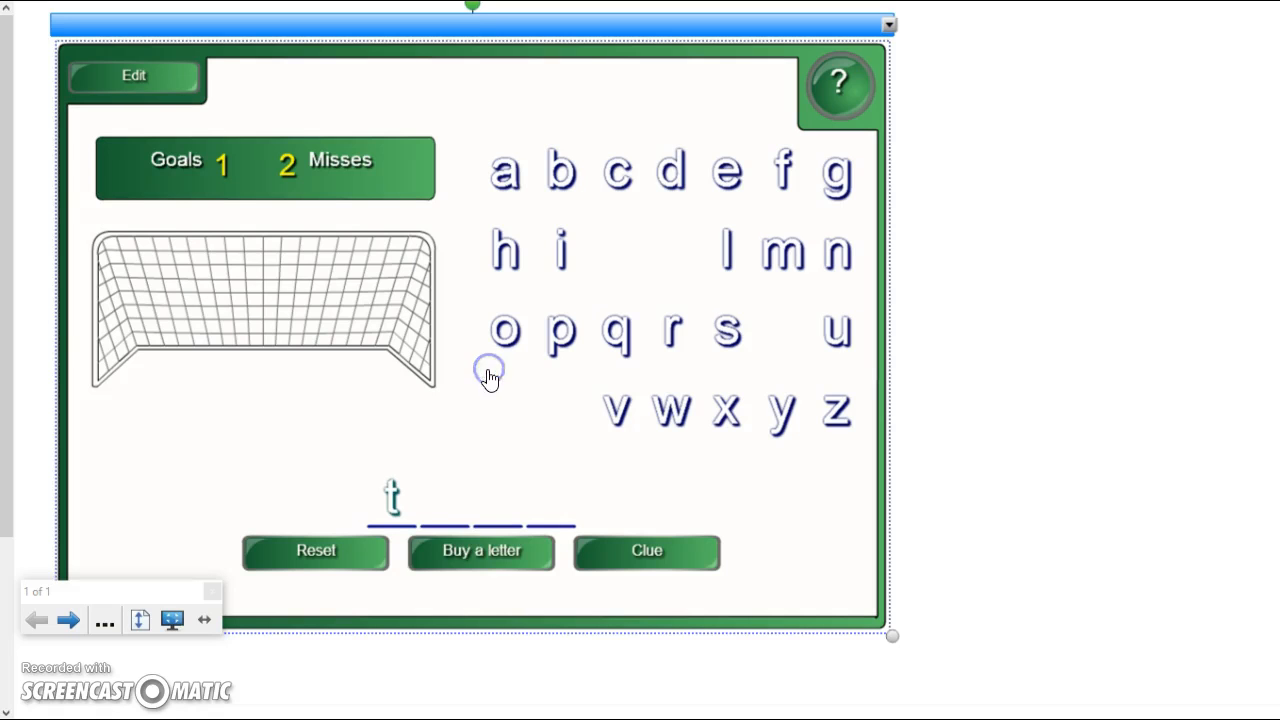
Buy a letter in the Word guess game and complete the word by guessing p and r.
click(460, 565)
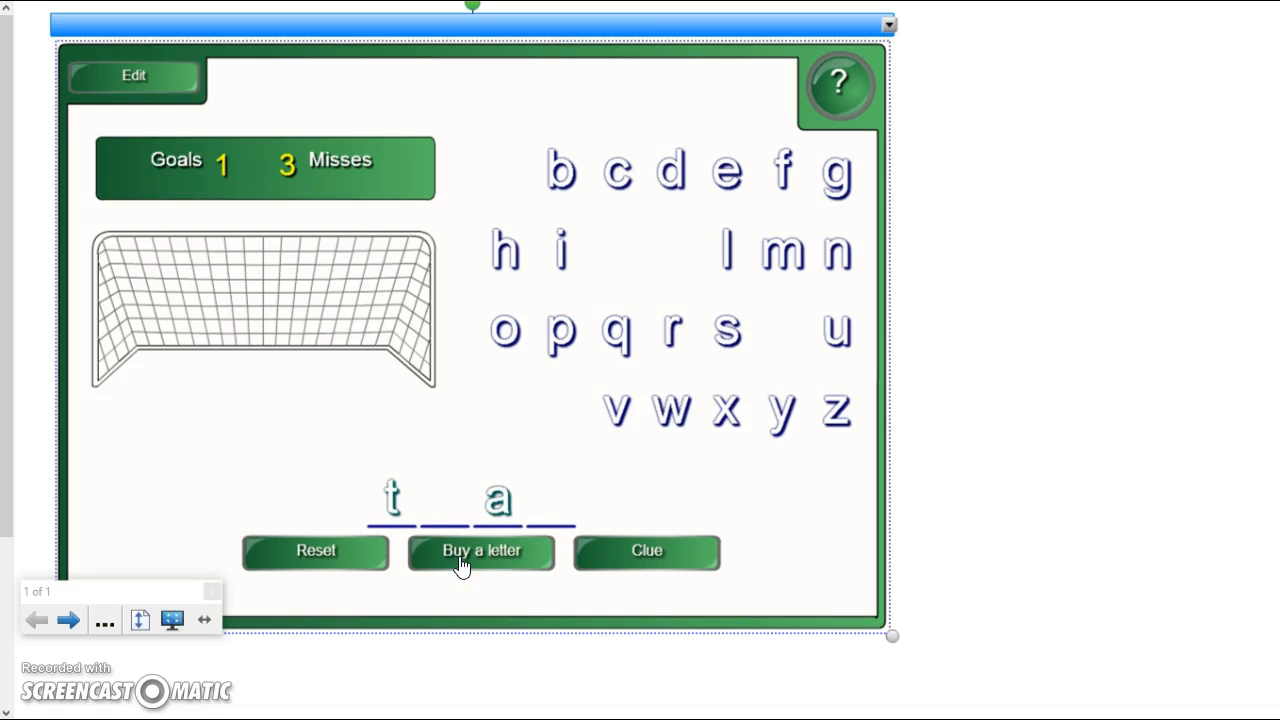
click(570, 330)
click(673, 329)
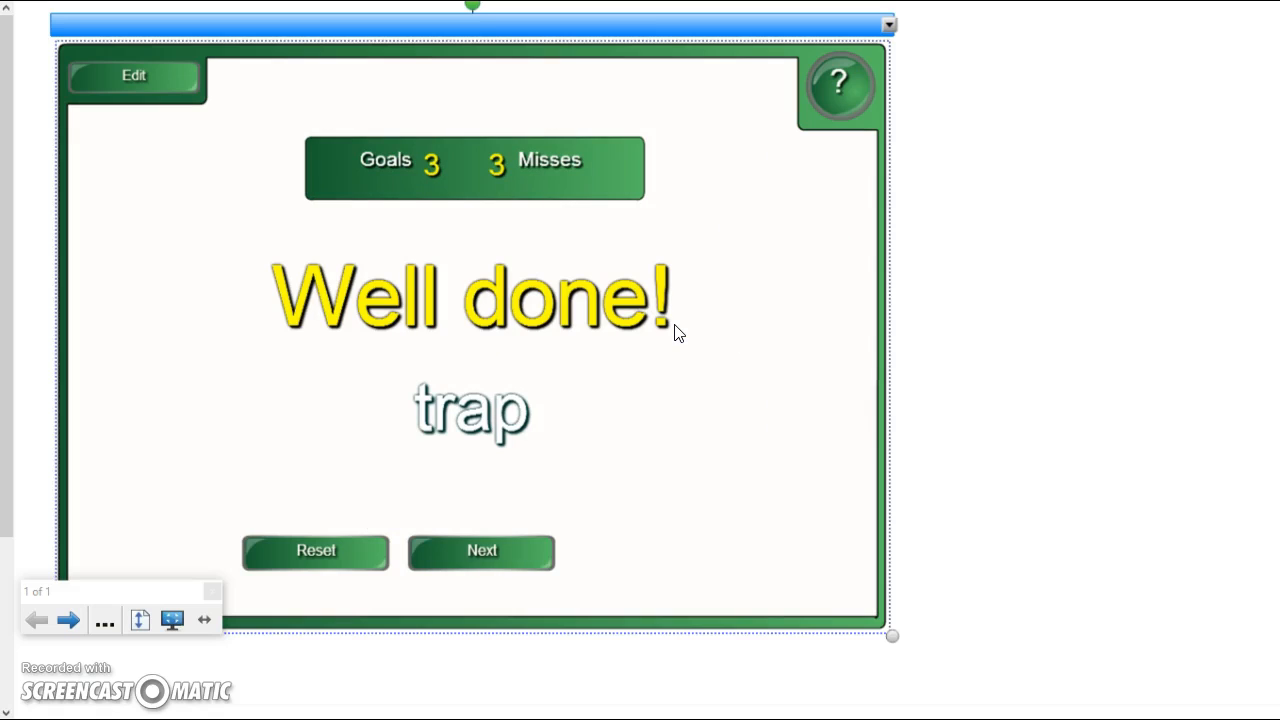
Open the Word guess entries for editing and exit the full screen view.
click(137, 75)
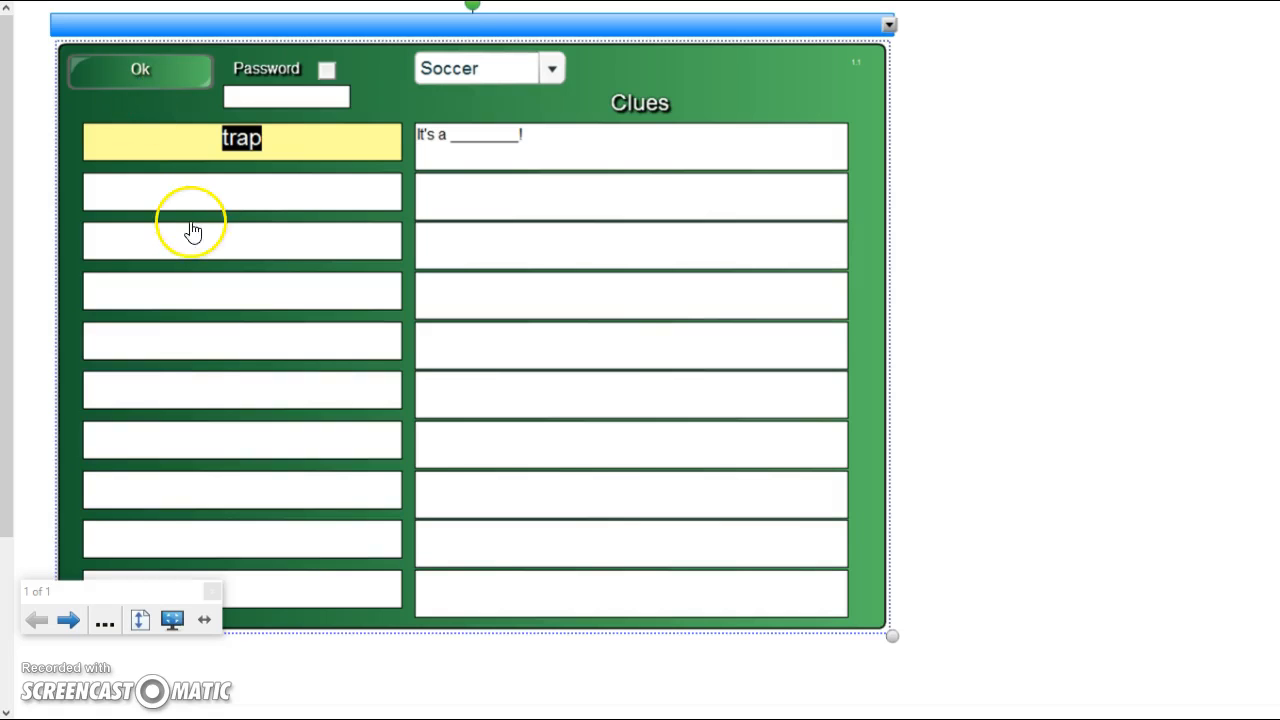
click(172, 622)
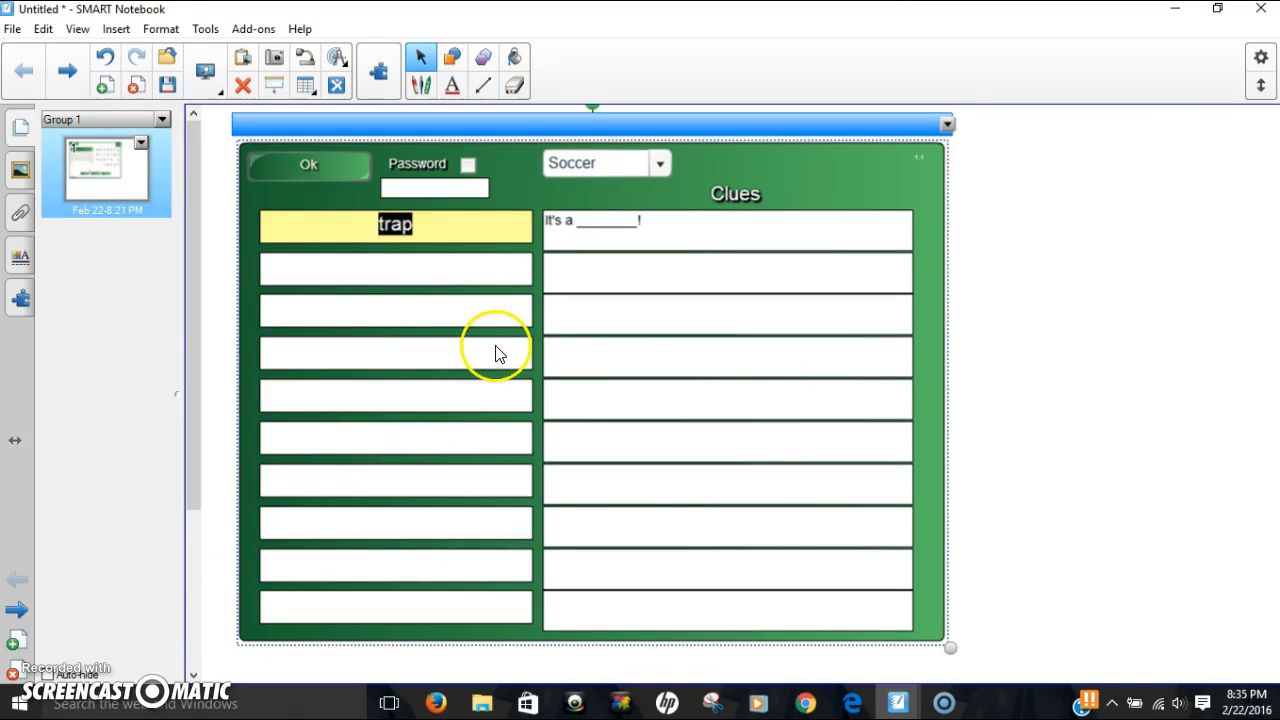
Add a new page after the Word guess page and search the Gallery for "vortex".
click(20, 642)
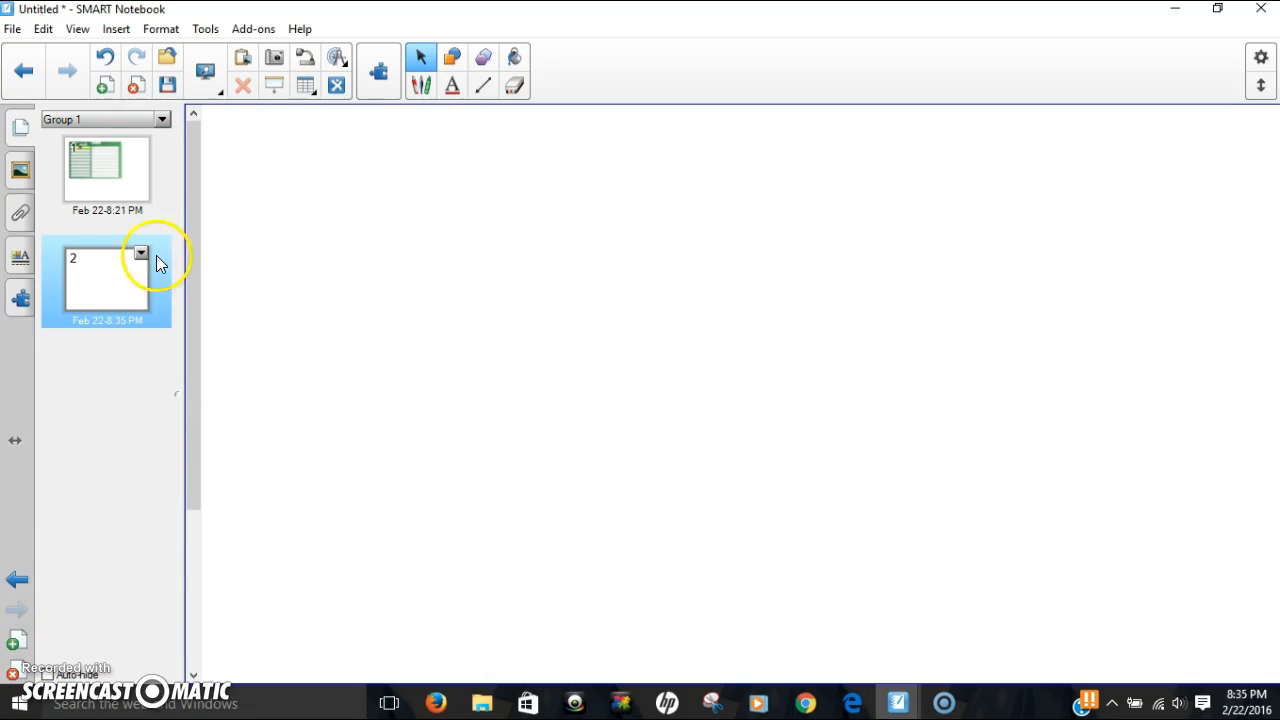
click(20, 172)
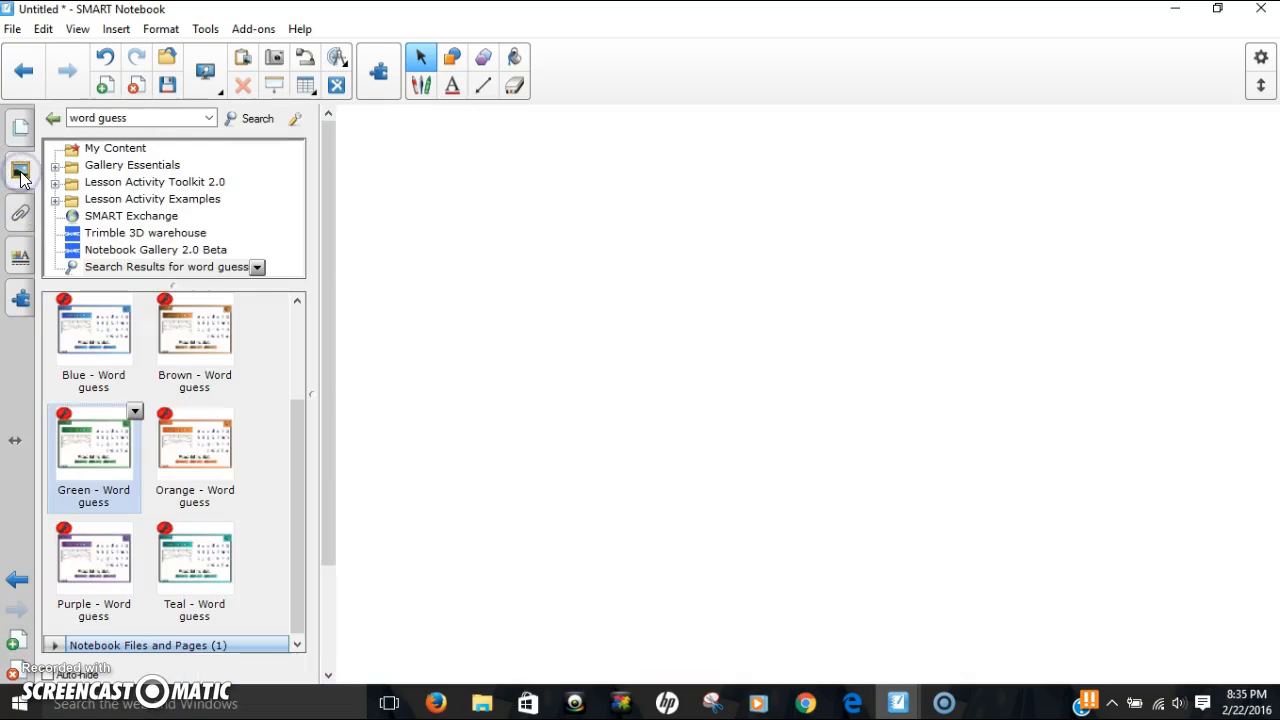
triple_click(134, 117)
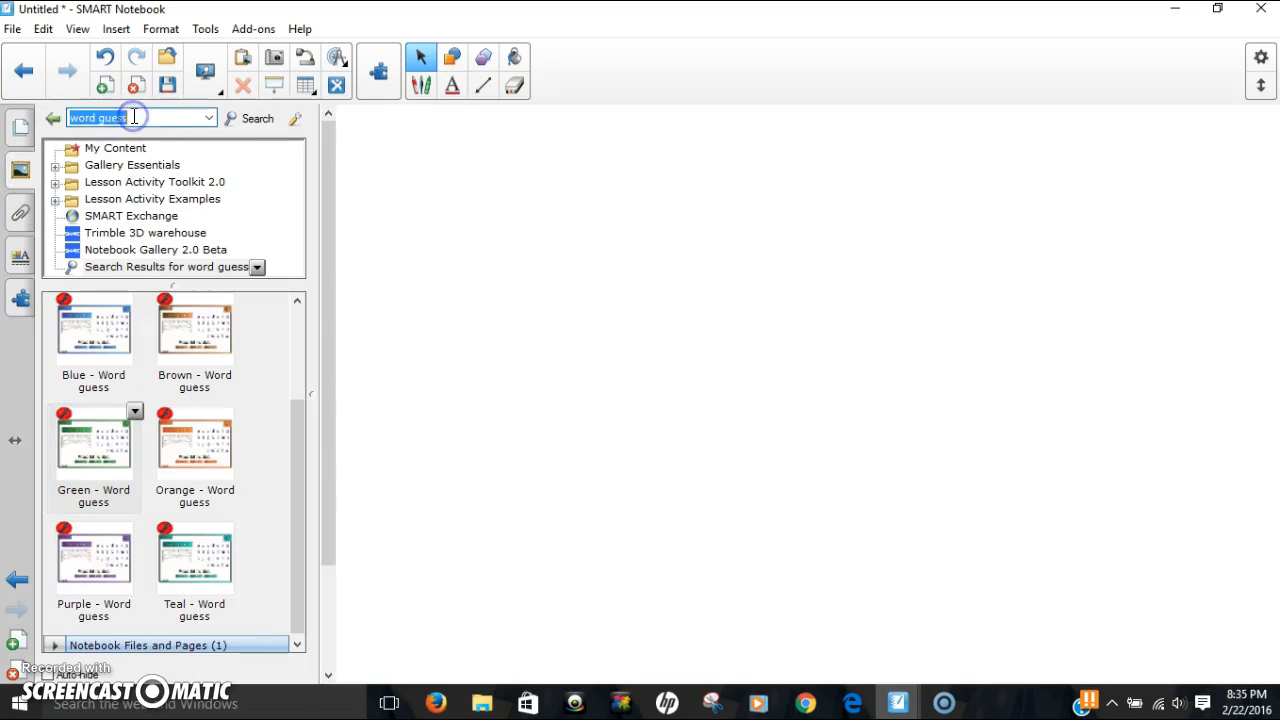
key(BackSpace)
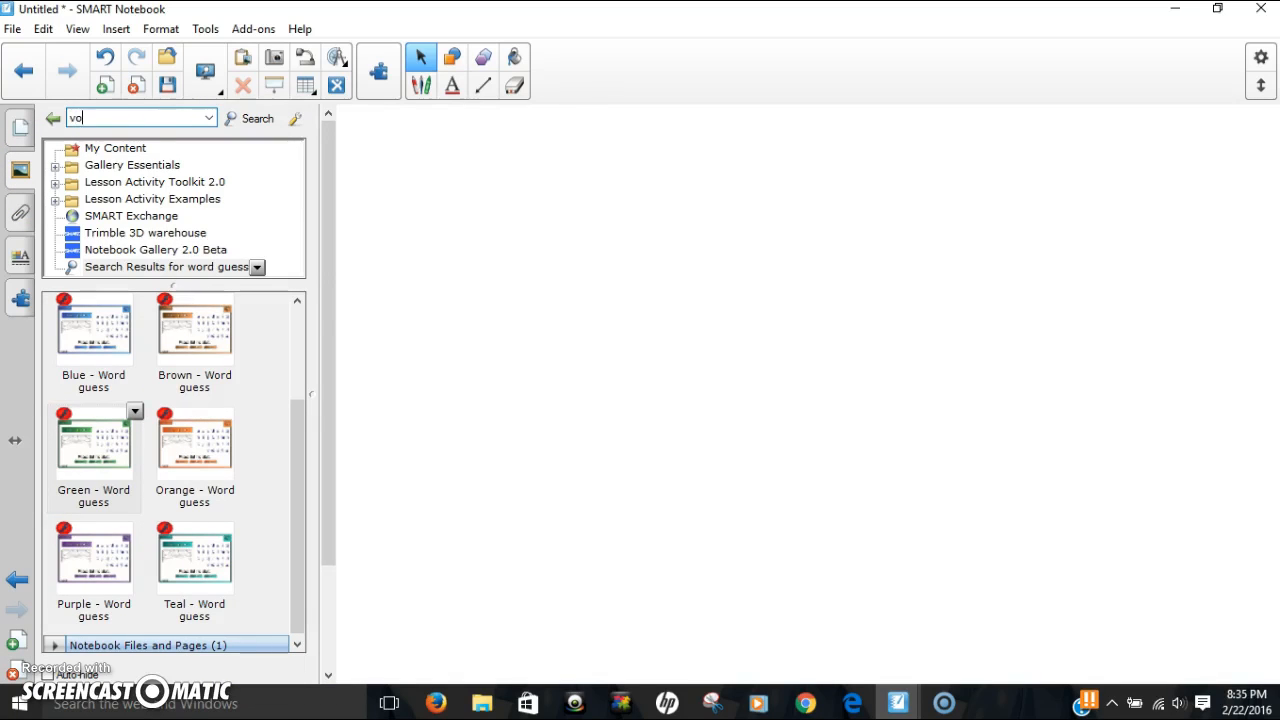
text(vortex)
key(Return)
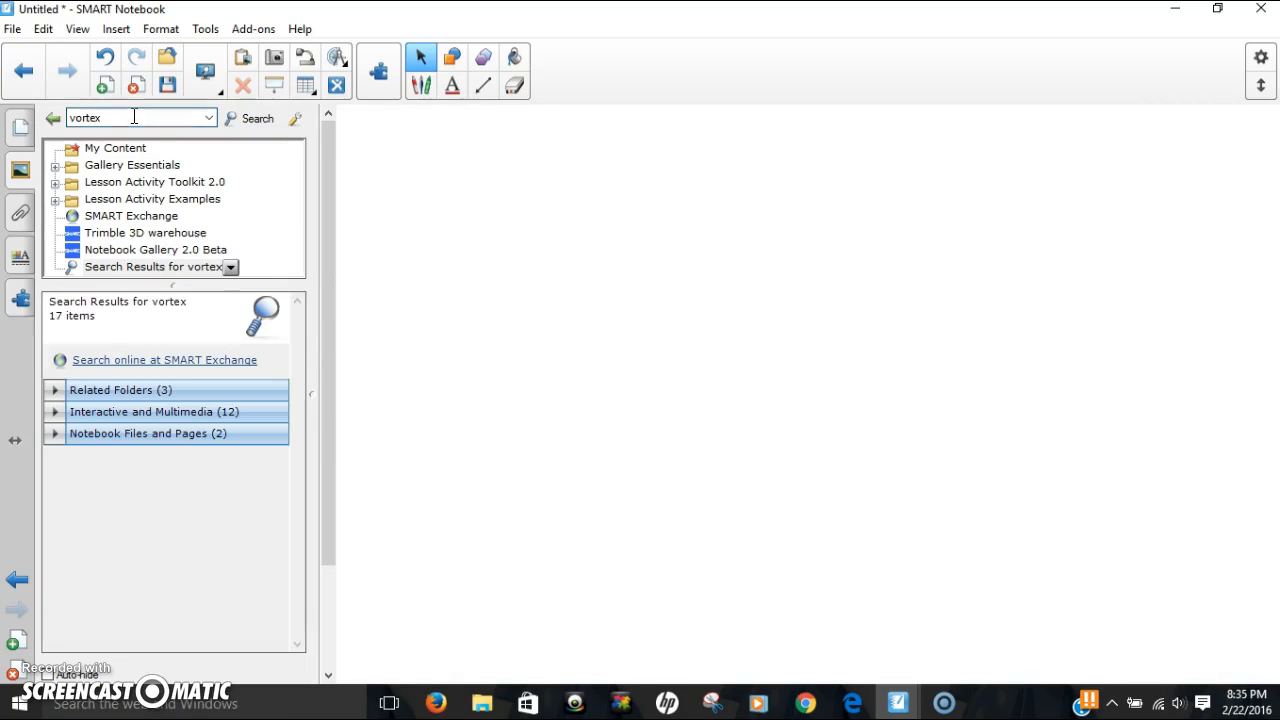
Insert the Blue - Vortex sort activity from the interactive and multimedia results and display the page thumbnails again.
click(134, 414)
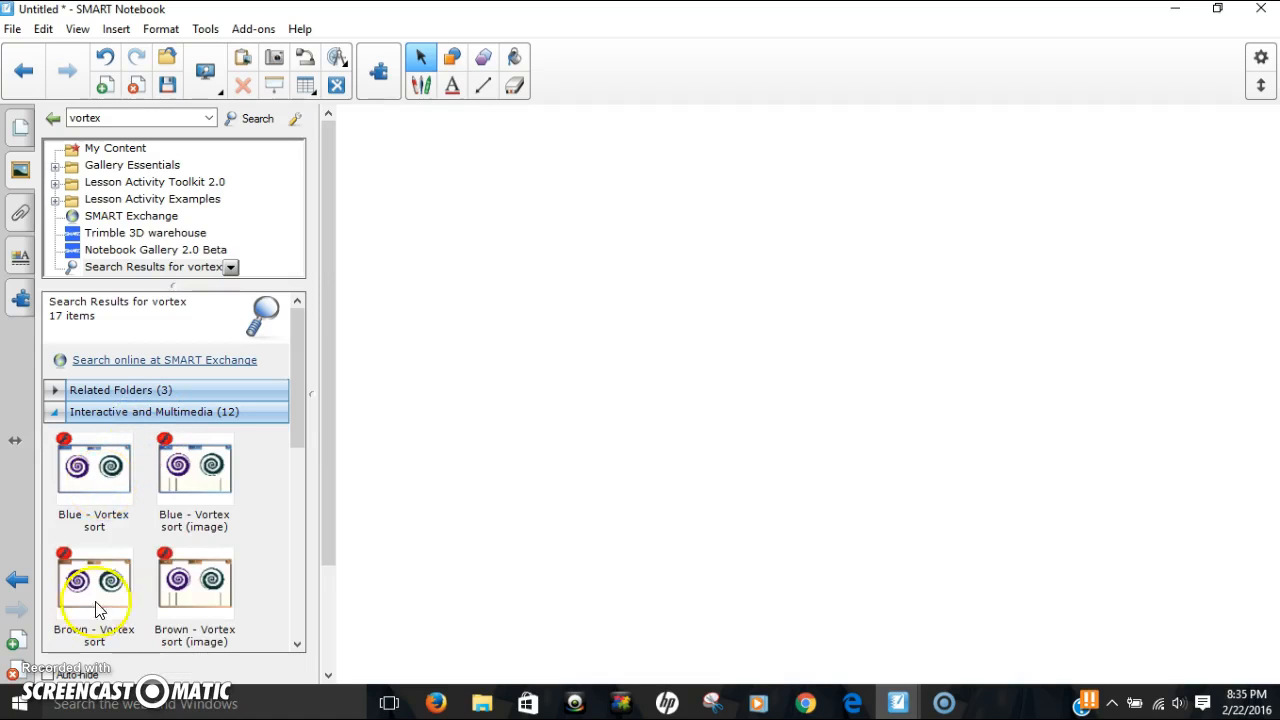
click(108, 483)
double_click(108, 485)
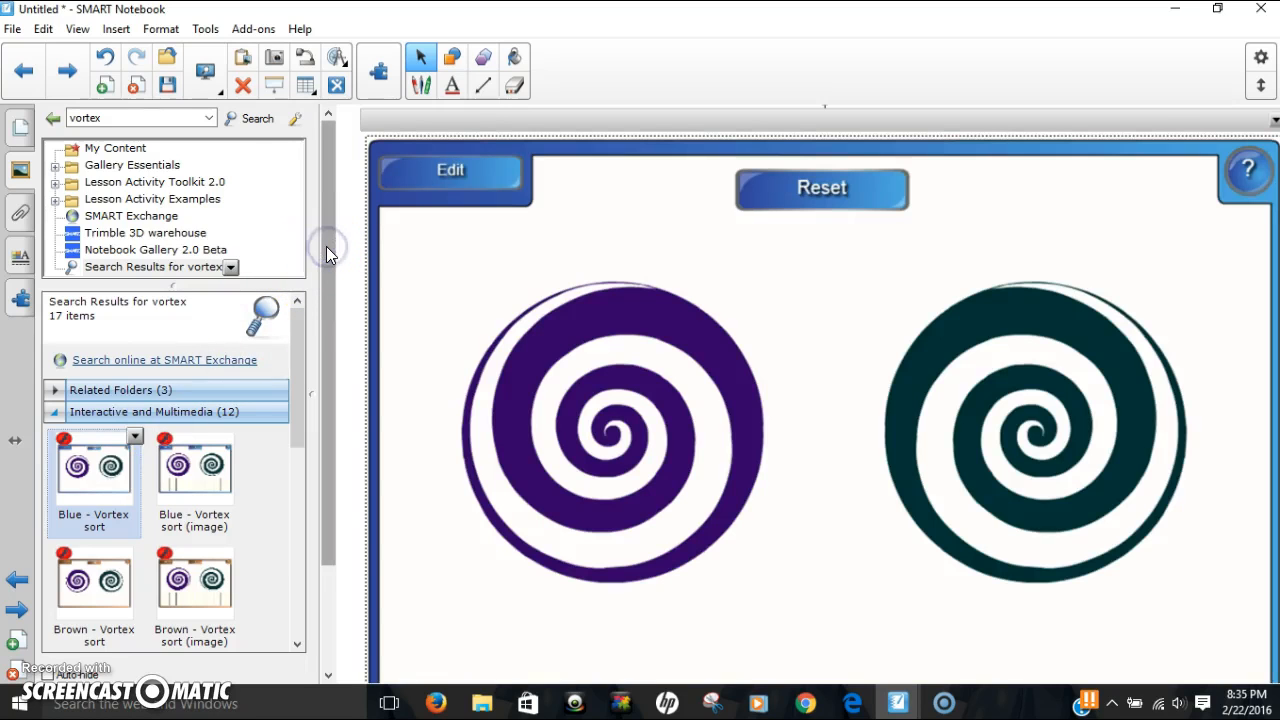
click(330, 219)
drag(330, 219, 337, 357)
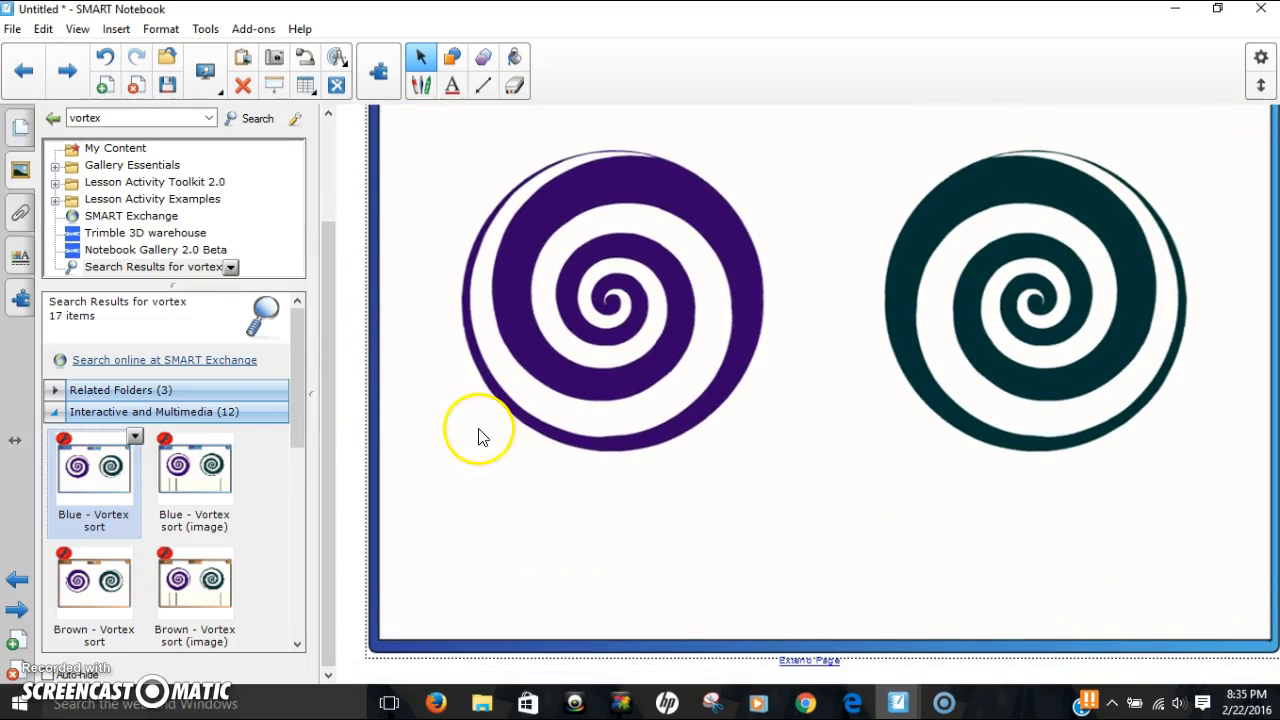
drag(334, 386, 336, 232)
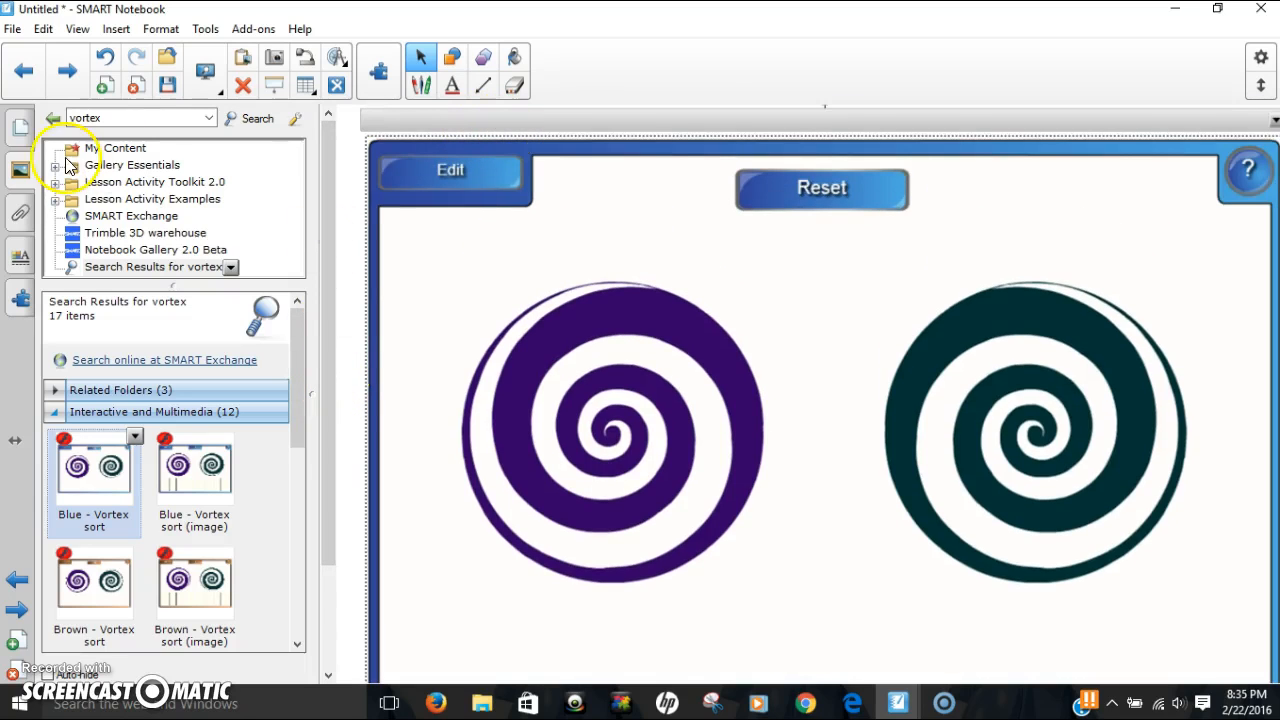
click(15, 135)
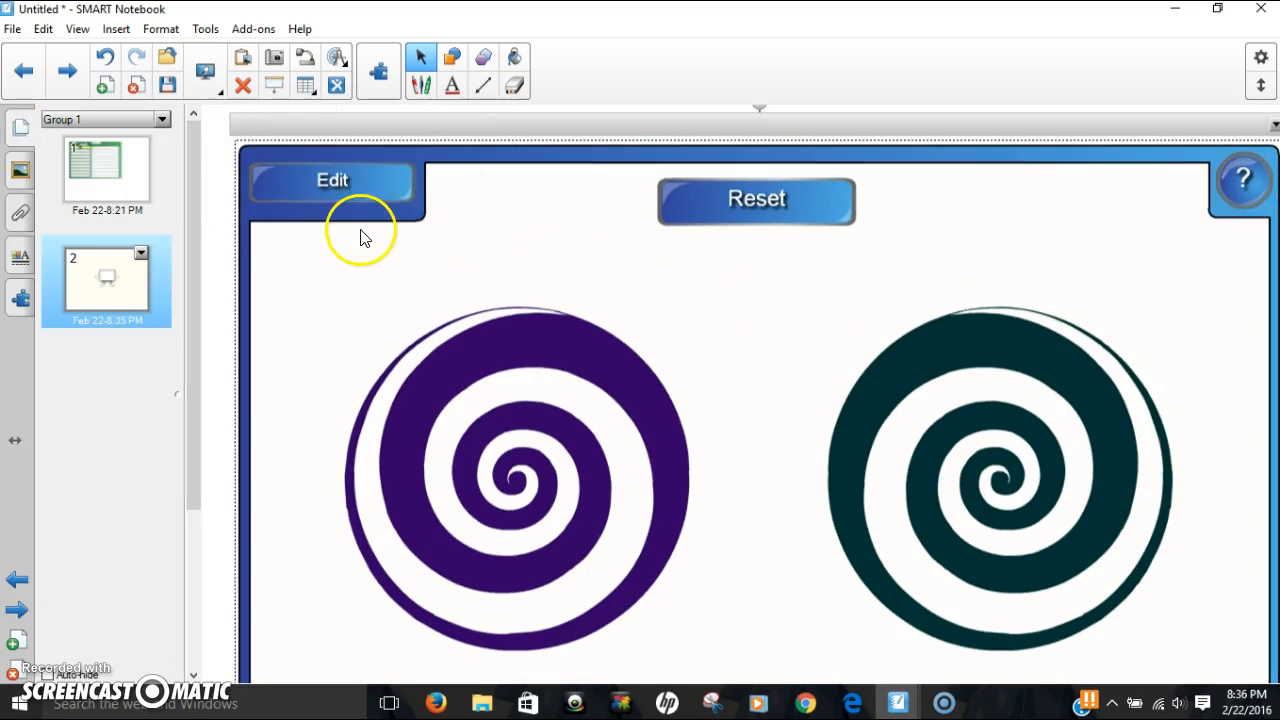
Show the page in full screen, shrink the Vortex sort activity to about half size, and exit full screen.
scroll(235, 409, down, 3)
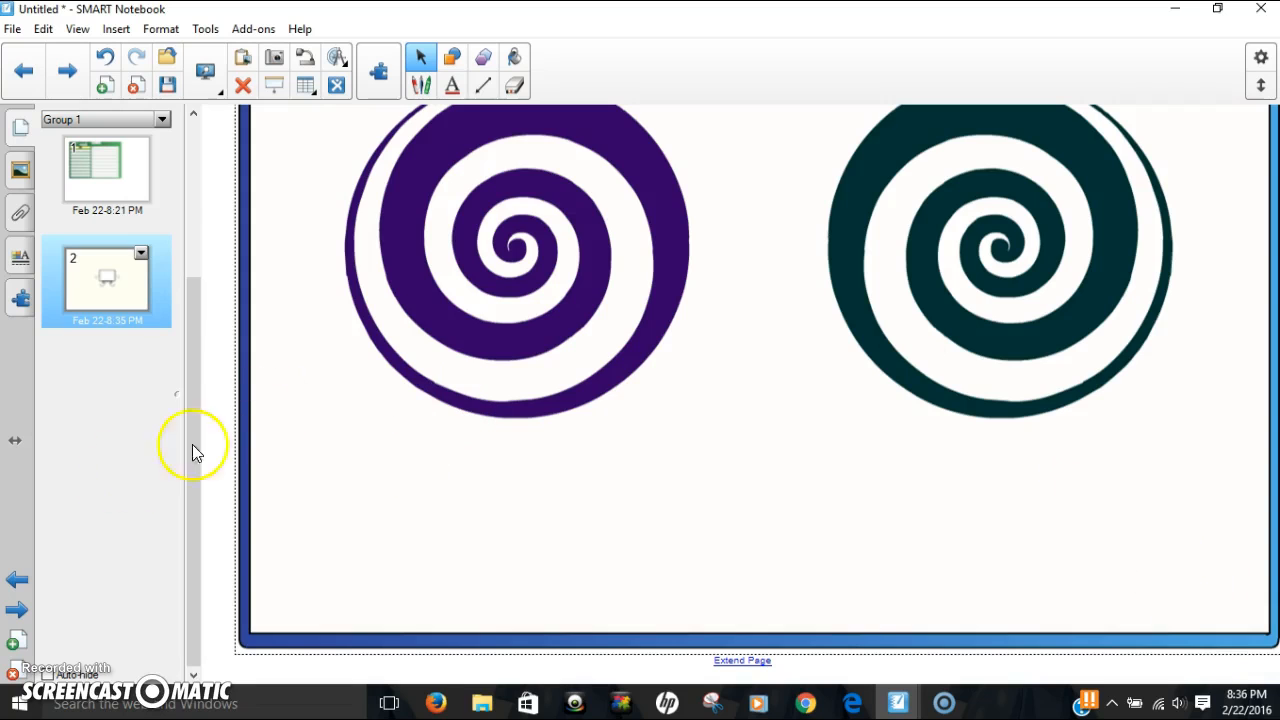
click(202, 76)
click(128, 136)
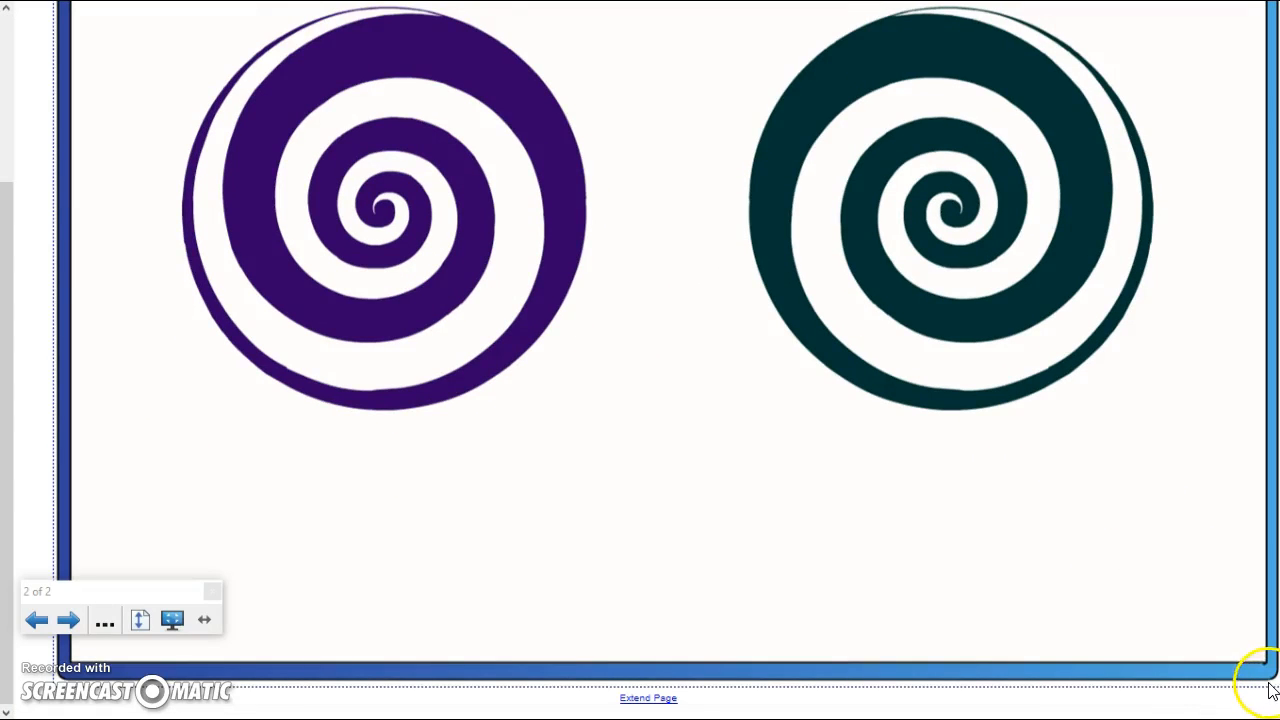
click(175, 621)
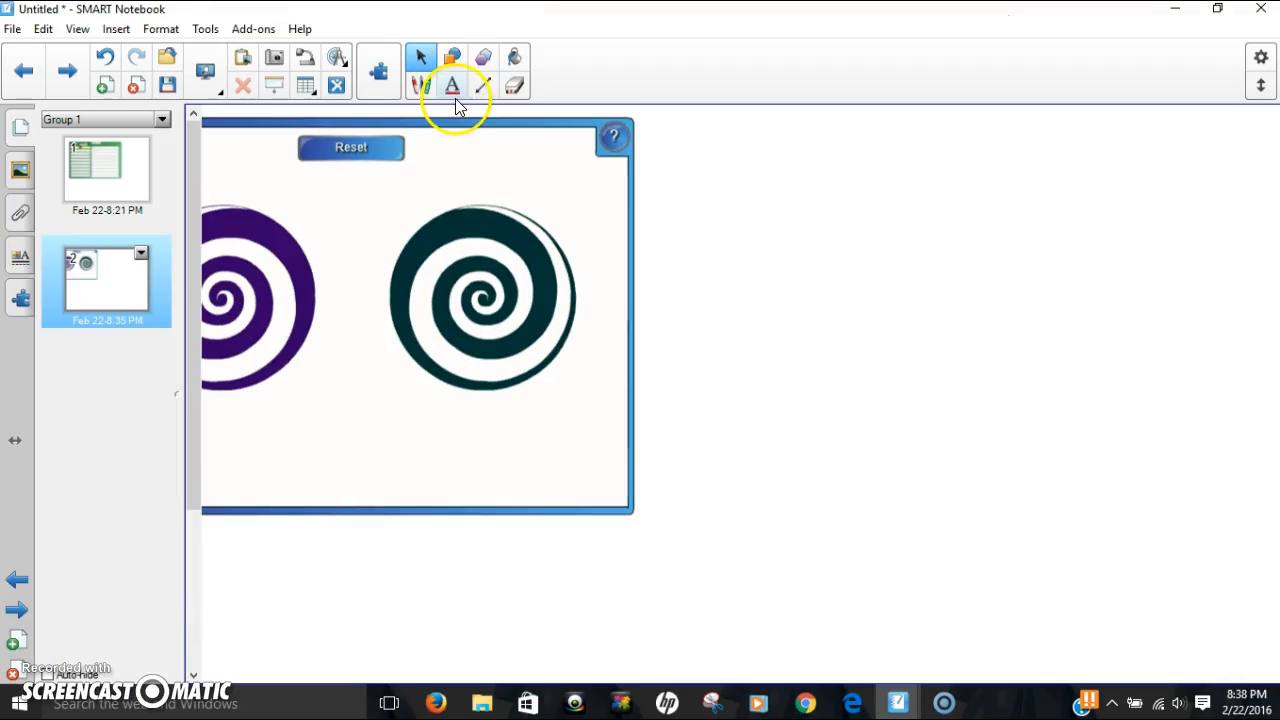
Move the Vortex sort activity fully onto the page near its centre and enlarge it slightly.
click(442, 120)
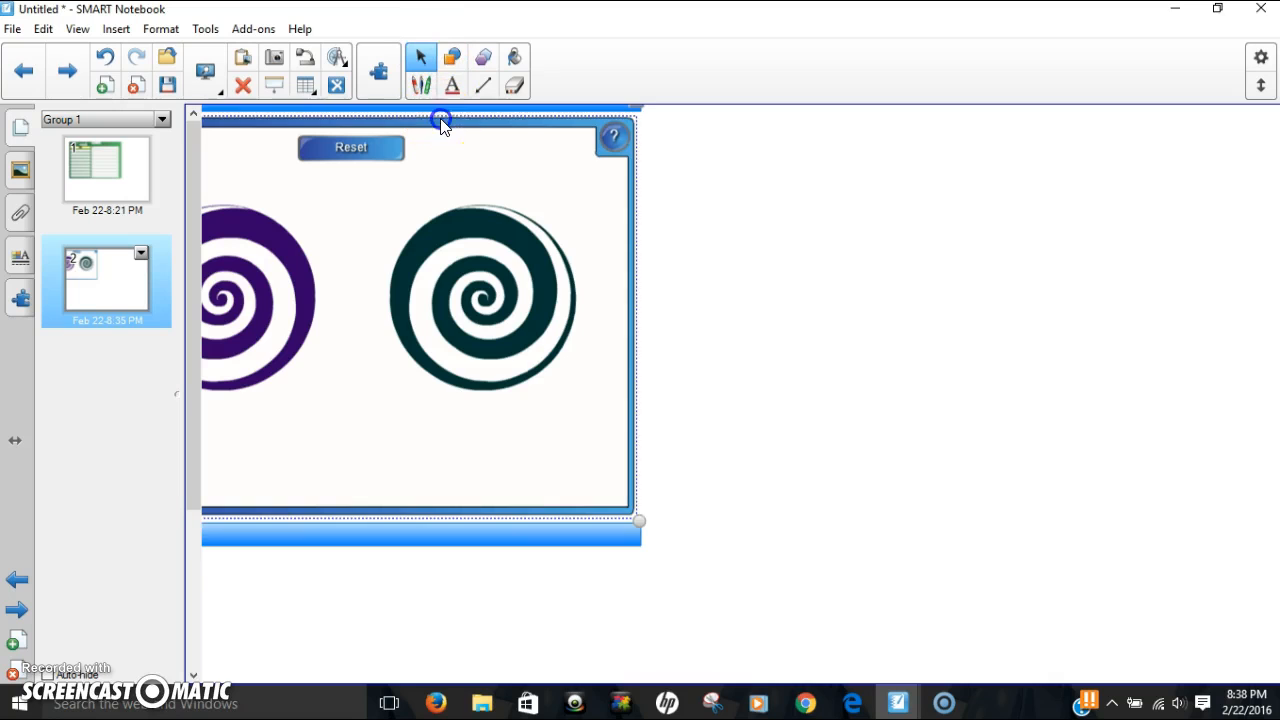
drag(515, 110, 790, 167)
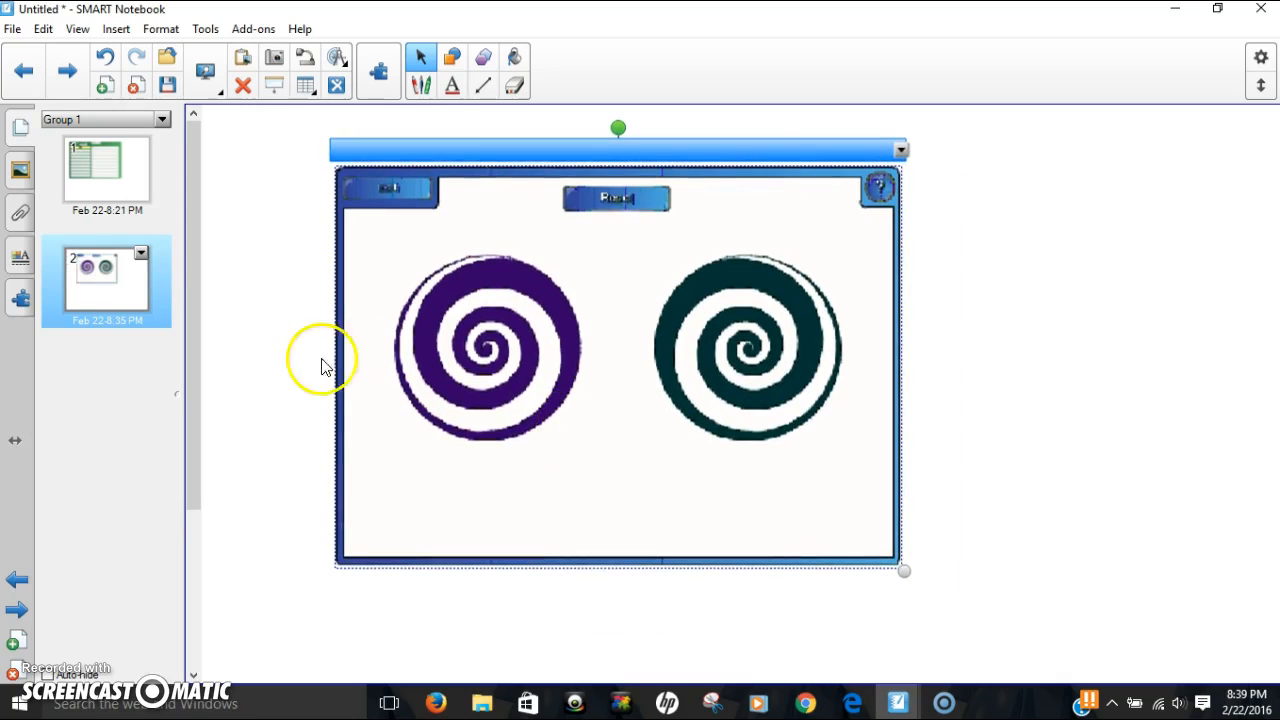
drag(898, 570, 1000, 638)
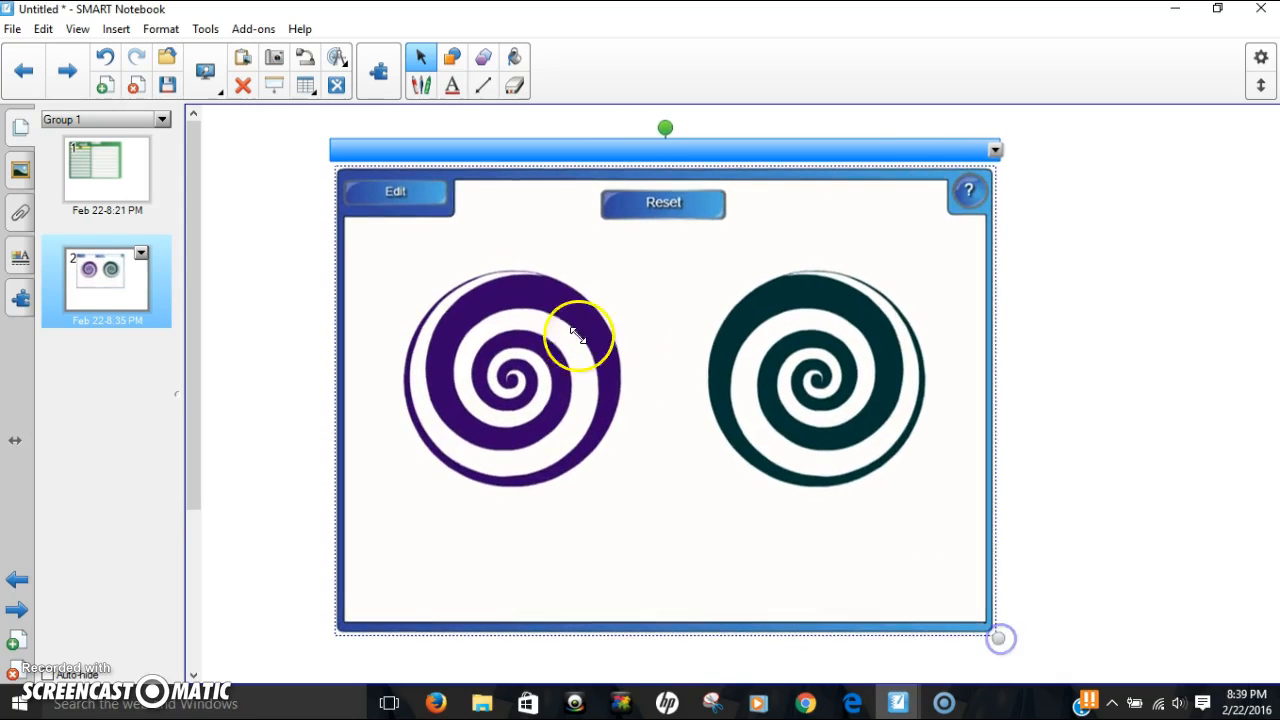
Edit the Vortex sort activity, labelling vortex 1 "Short a" and vortex 2 "Long a".
click(401, 198)
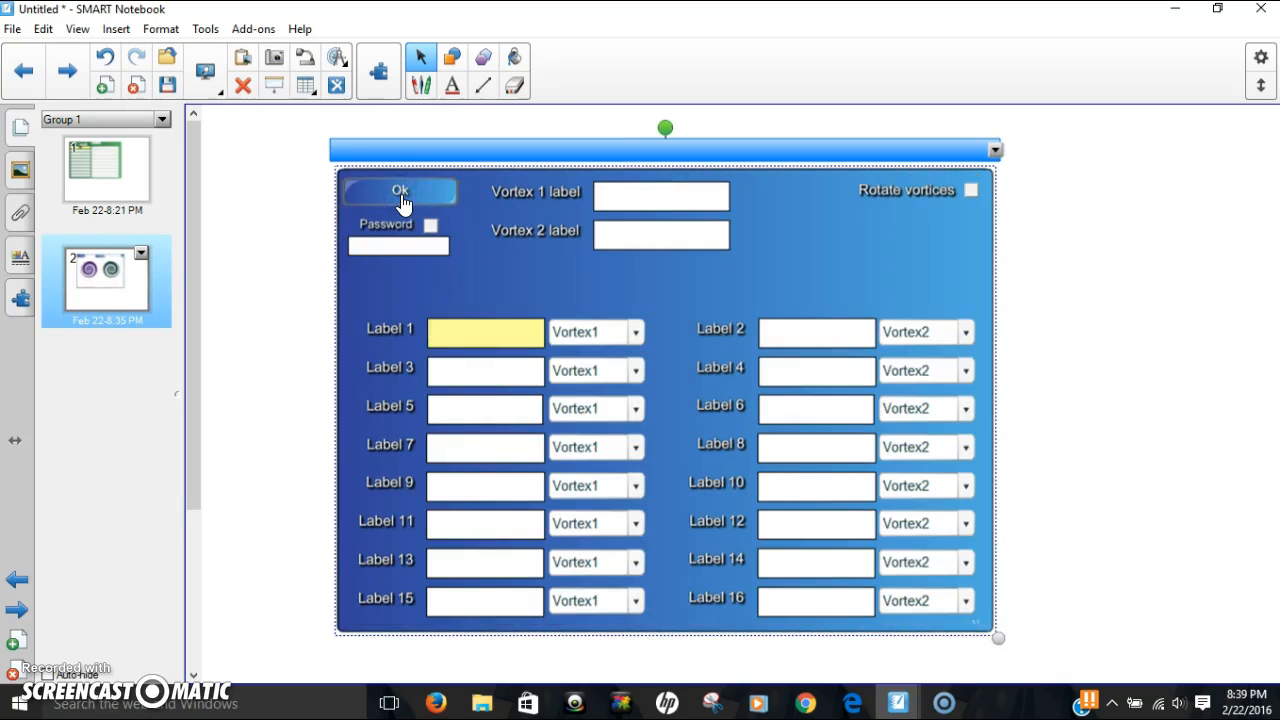
click(608, 196)
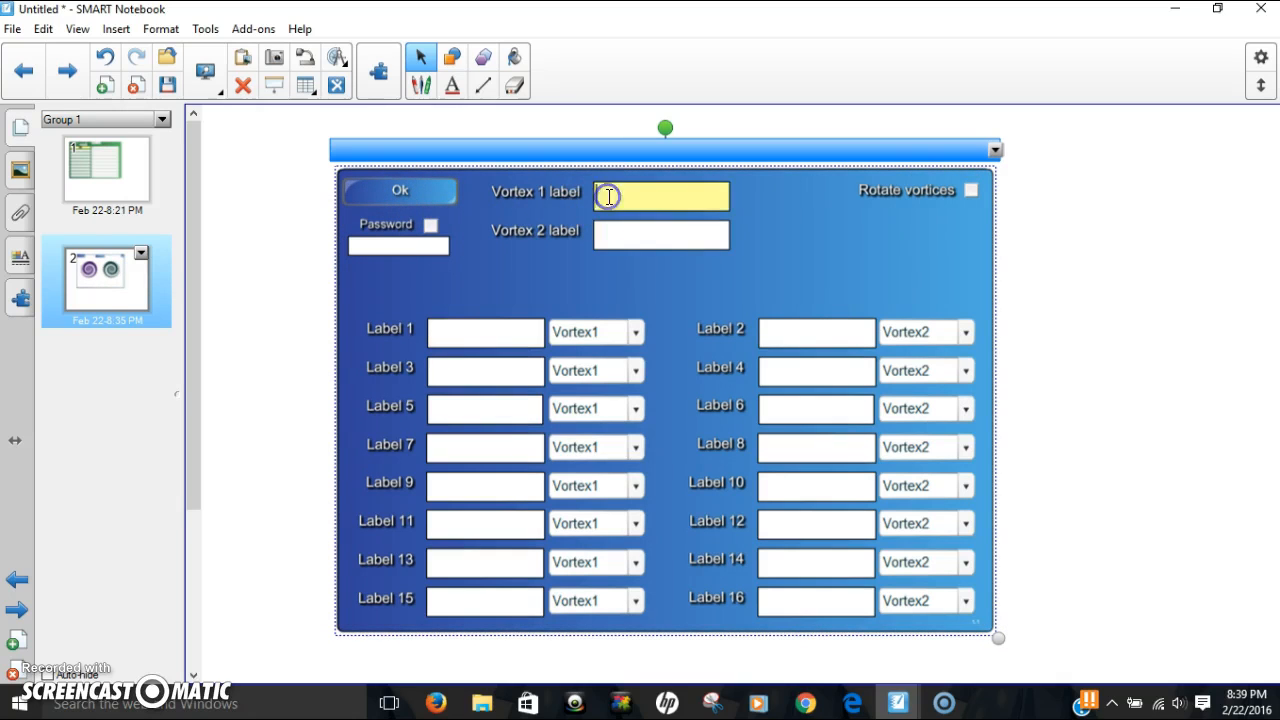
text(Short a)
click(617, 235)
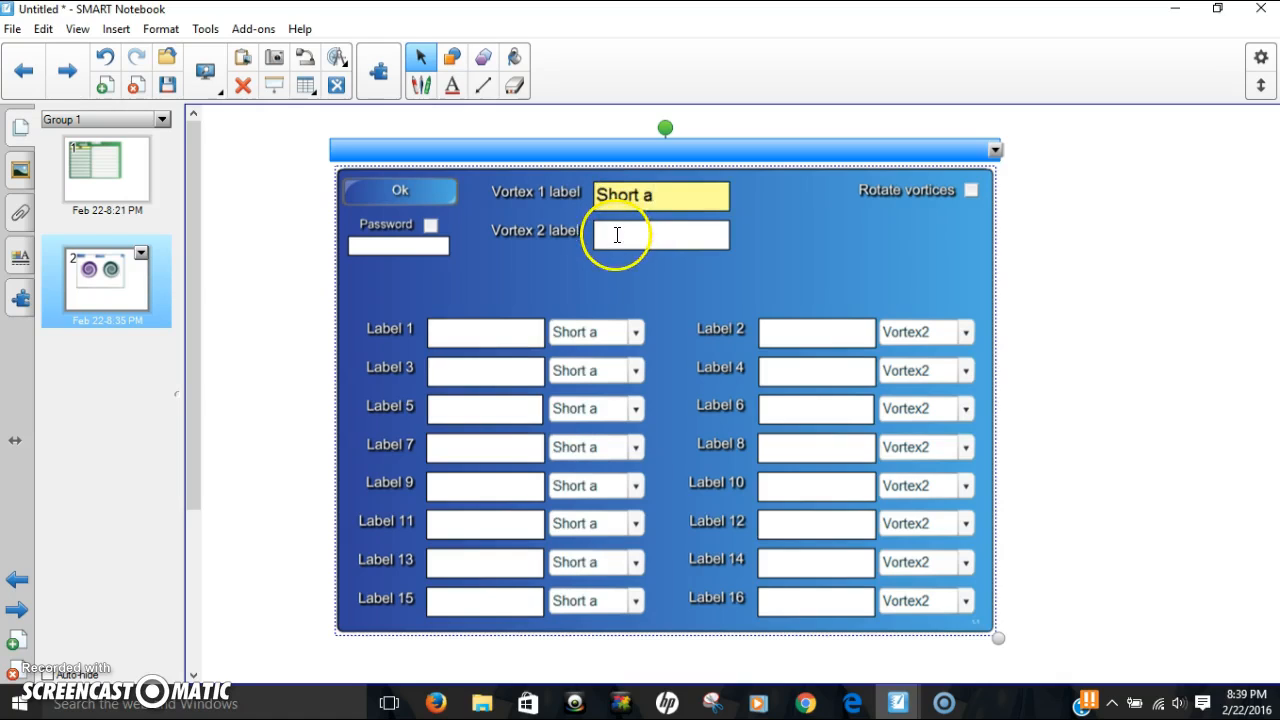
text(L)
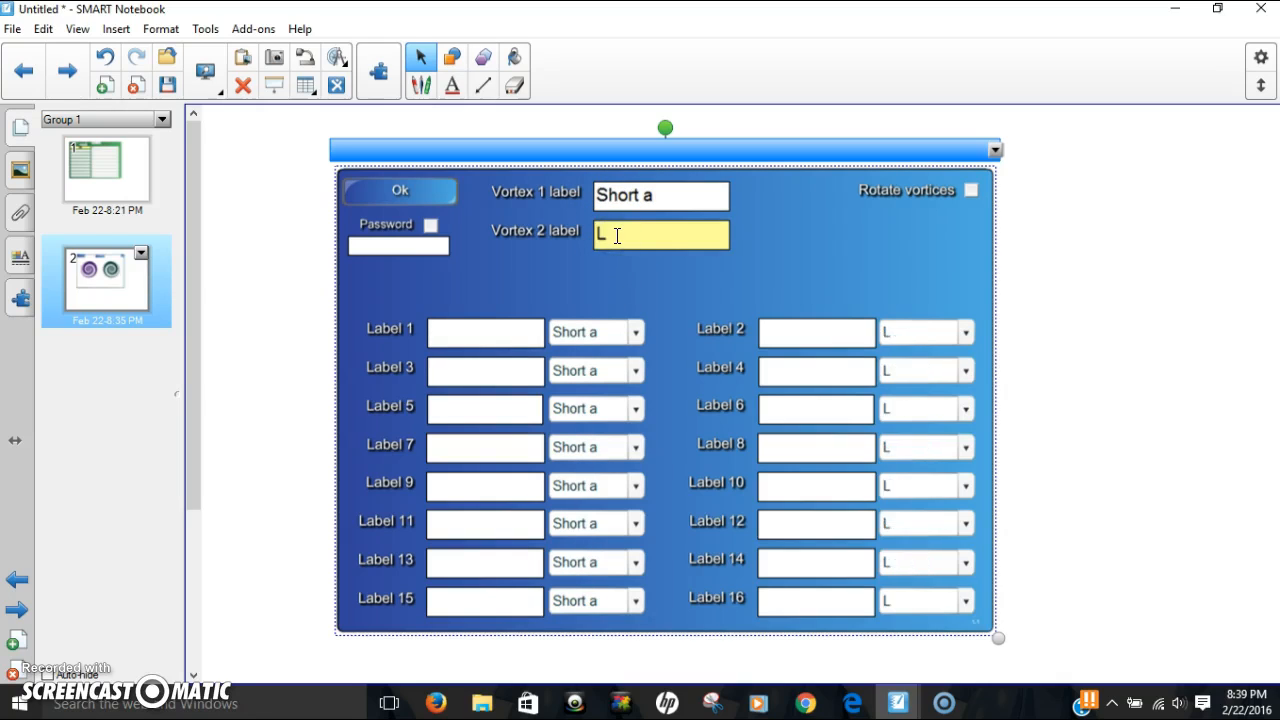
text(ong a)
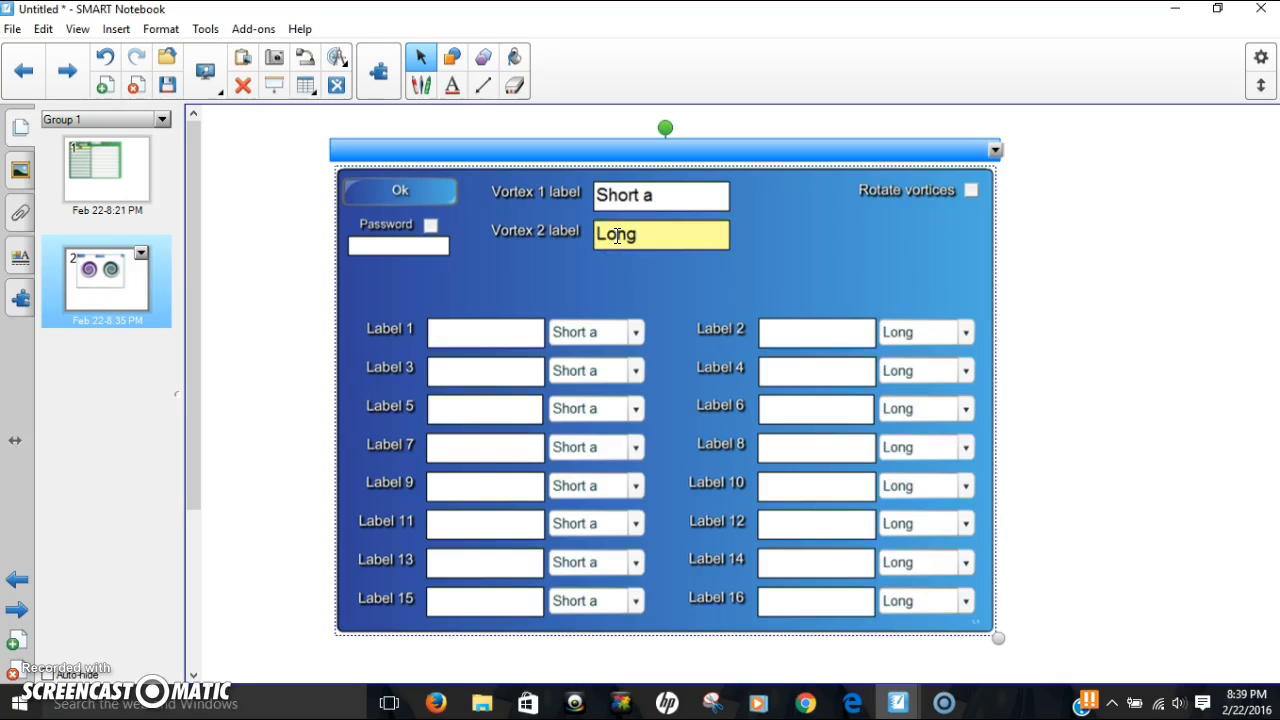
Enter "cat", "sat" and "rap" as labels 1, 3 and 5 for the Short a vortex.
click(510, 331)
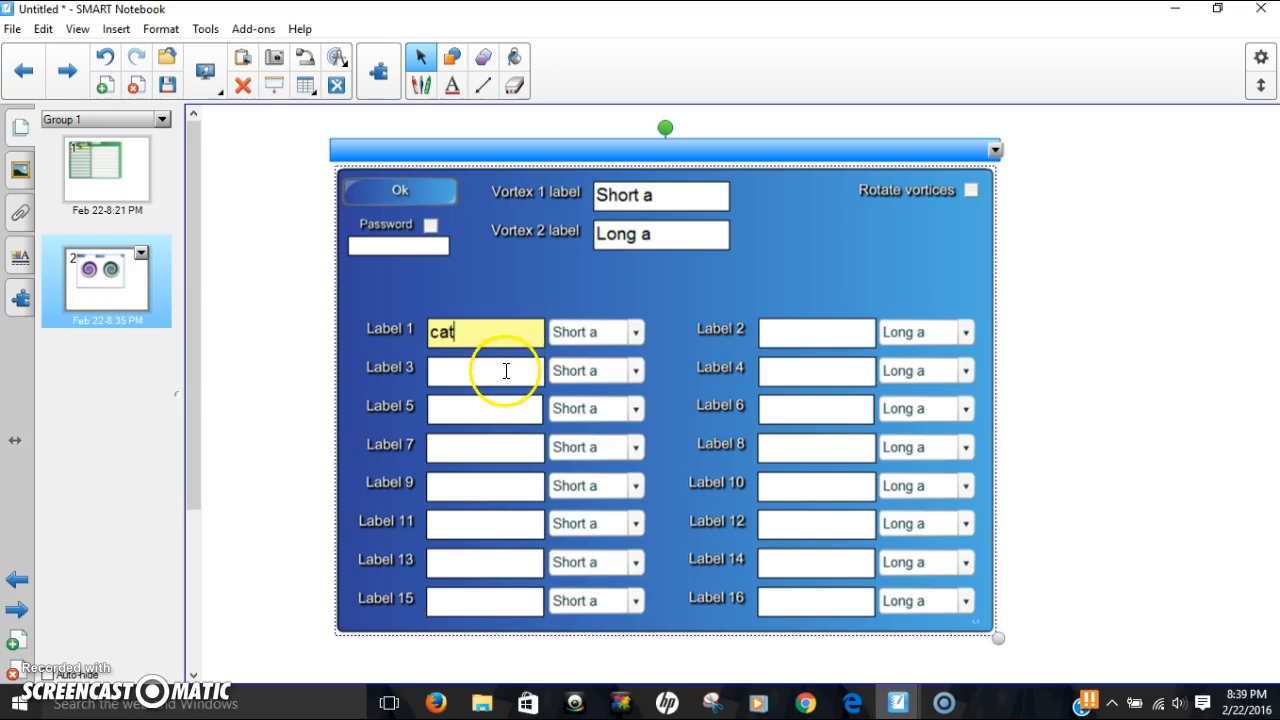
click(505, 371)
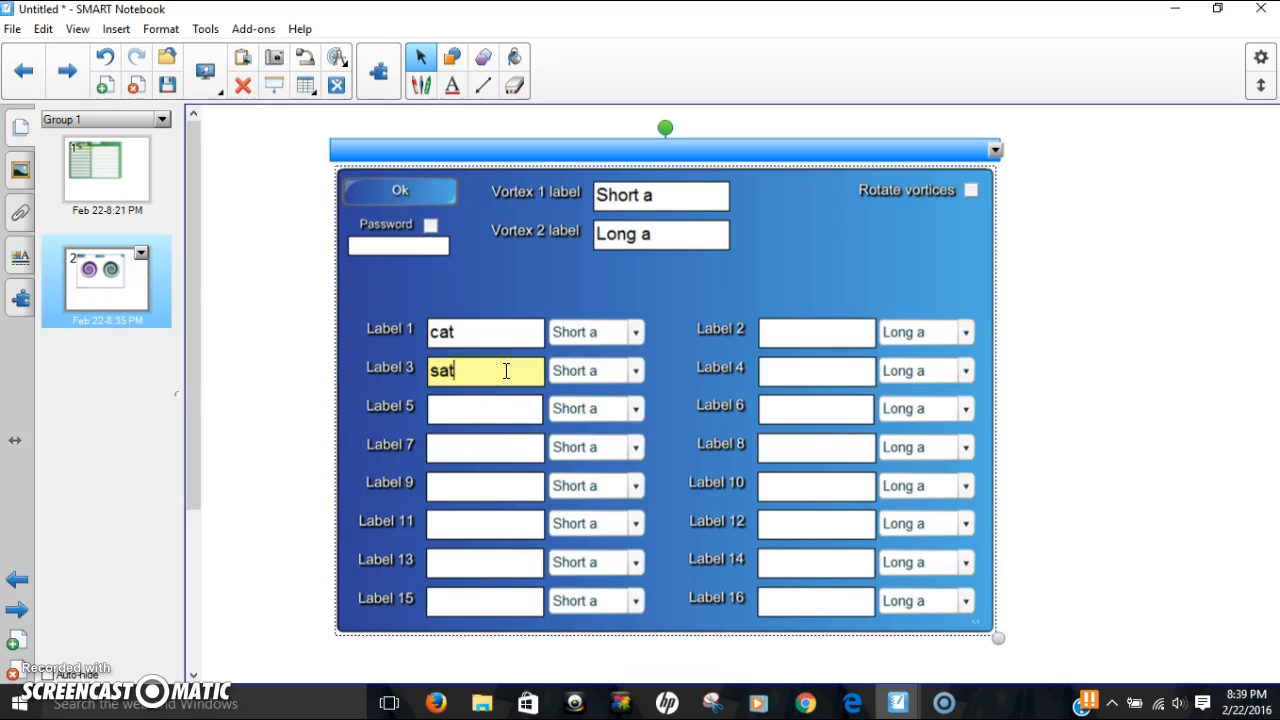
click(505, 409)
text(r)
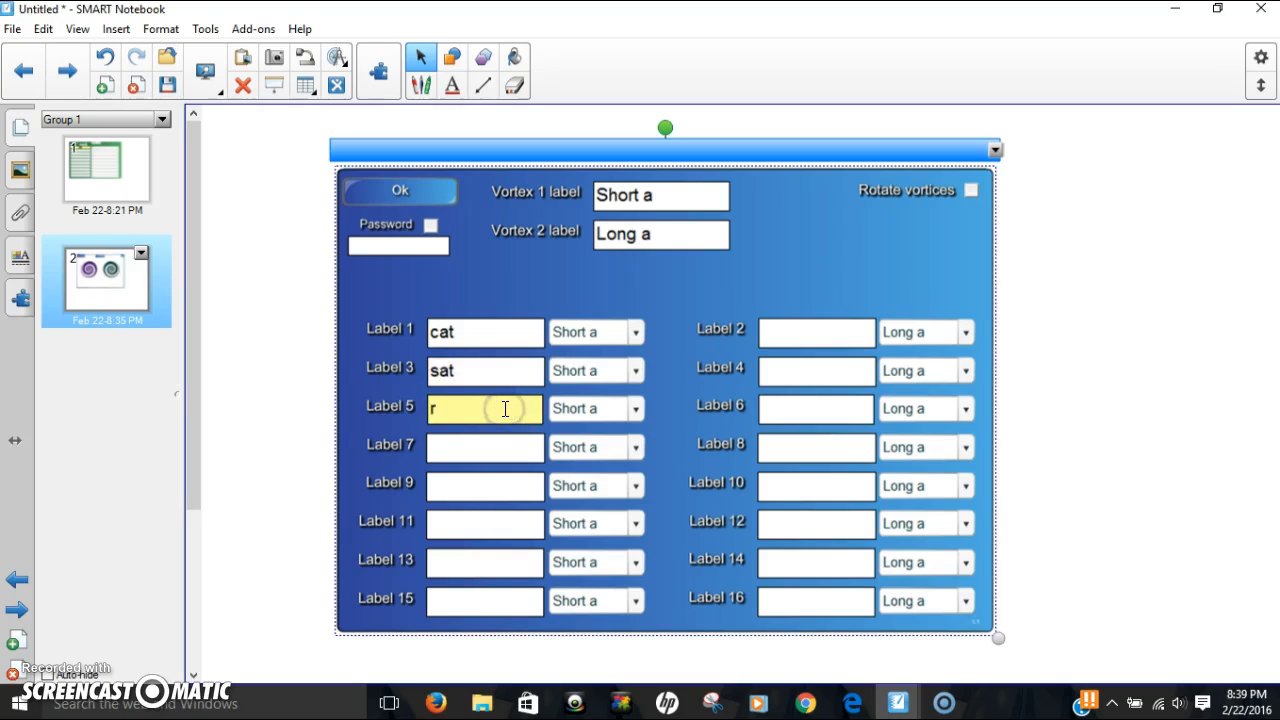
text(ap)
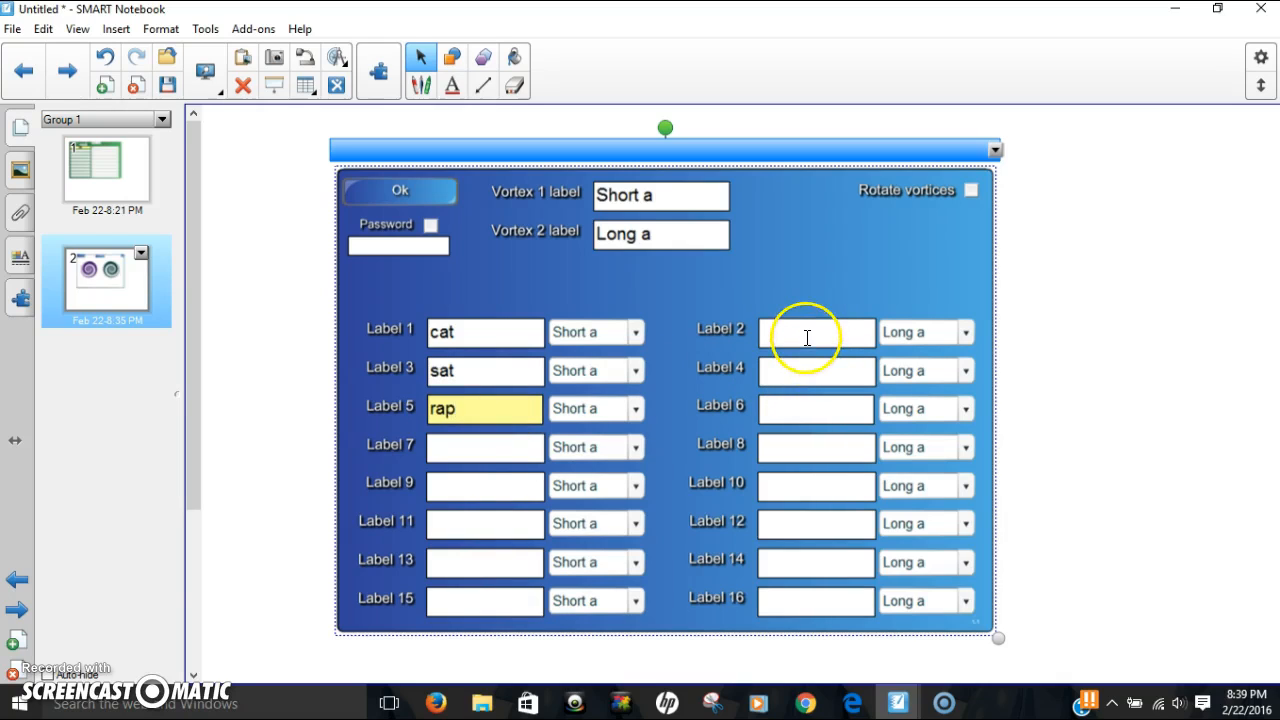
Enter "cake", "make" and "sake" as labels 2, 4 and 6 for the Long a vortex.
click(807, 335)
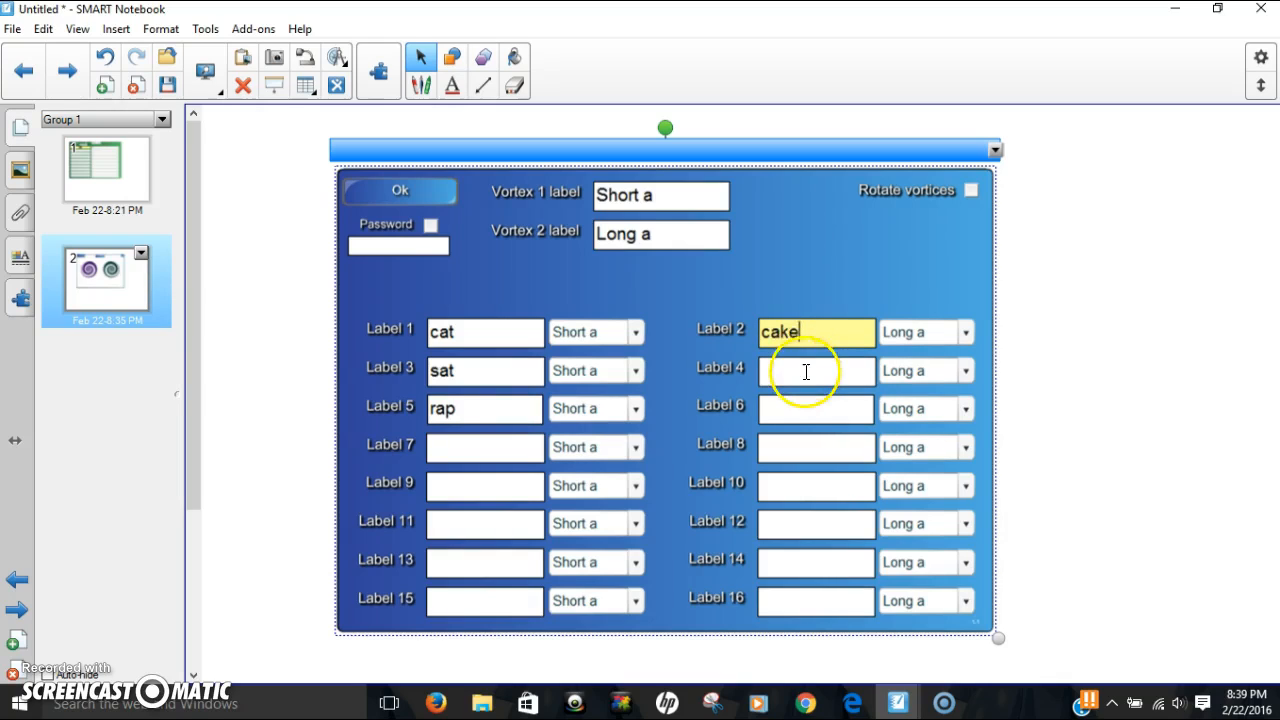
click(806, 370)
text(make)
click(799, 410)
text(sake)
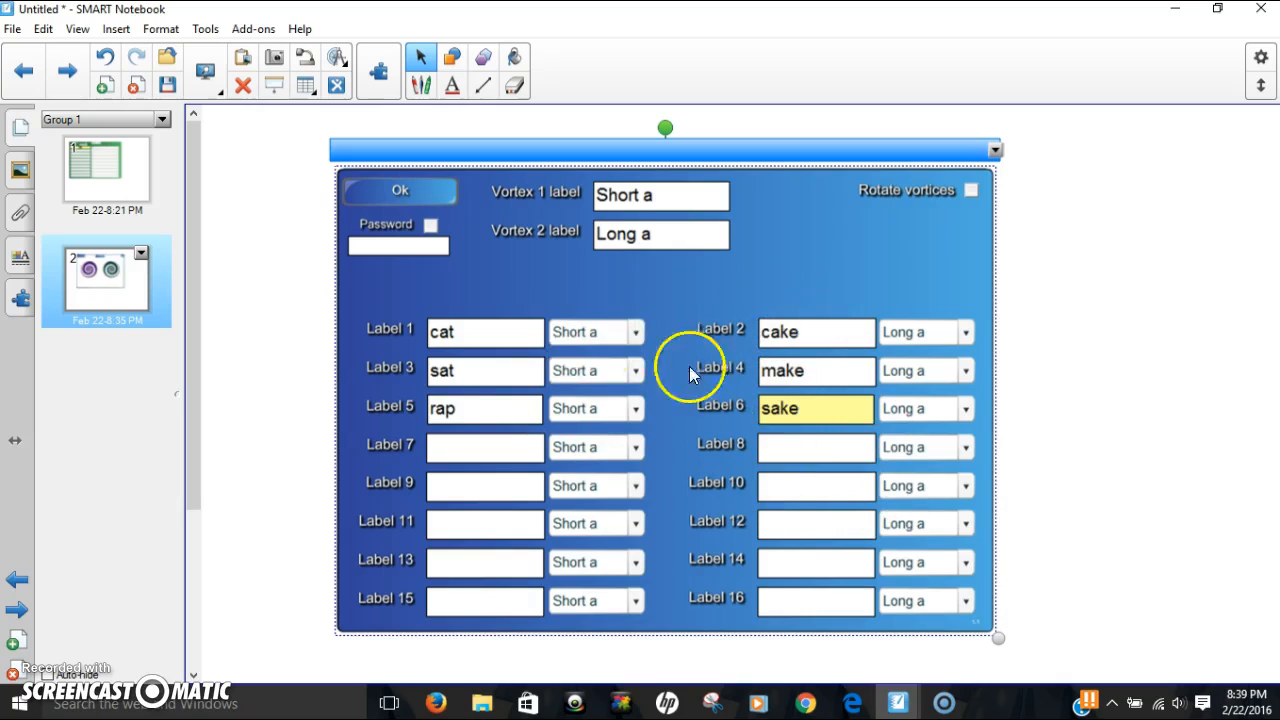
Check the vortex choices for label 1, leave it on Short a, and finish editing the Vortex sort activity.
click(638, 336)
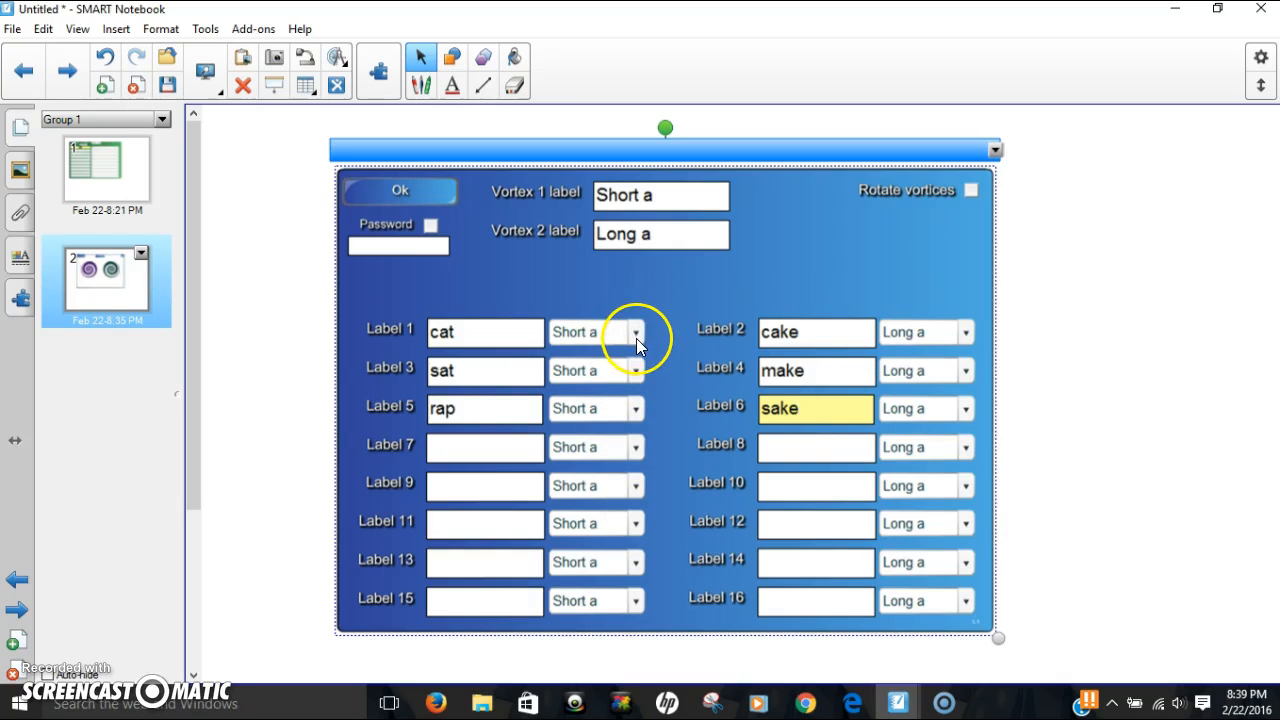
click(636, 334)
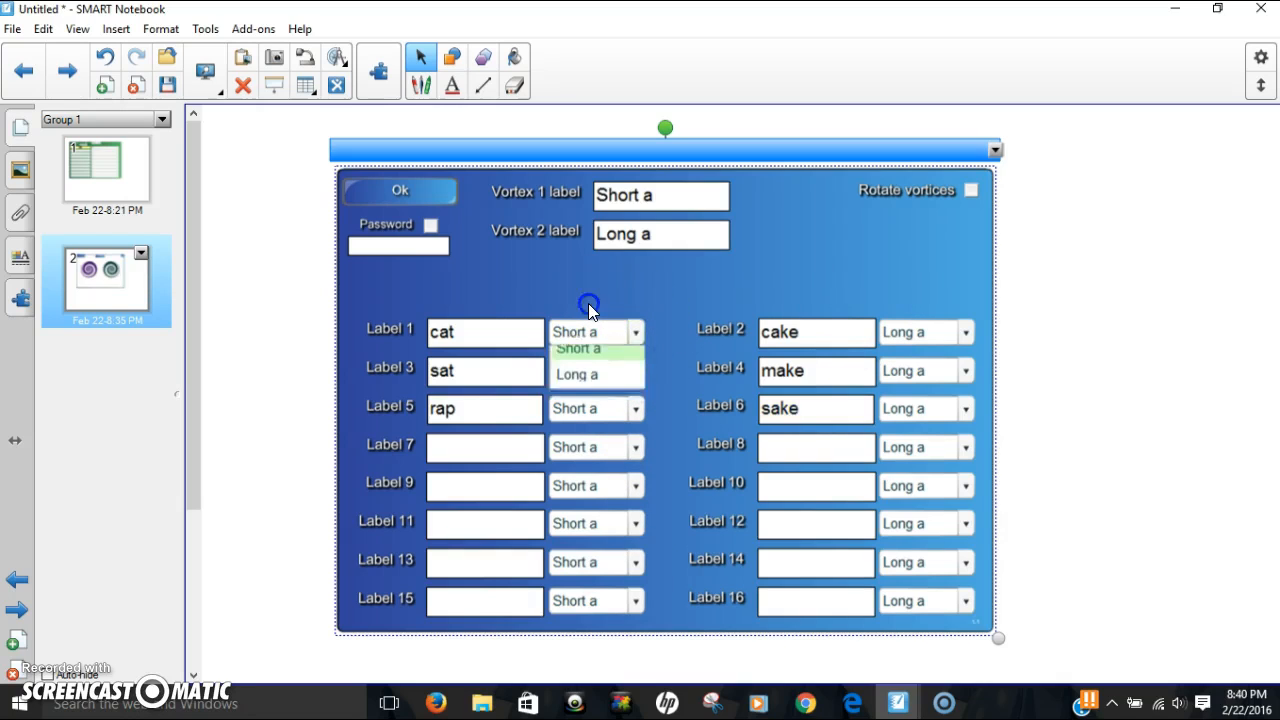
click(588, 303)
click(444, 192)
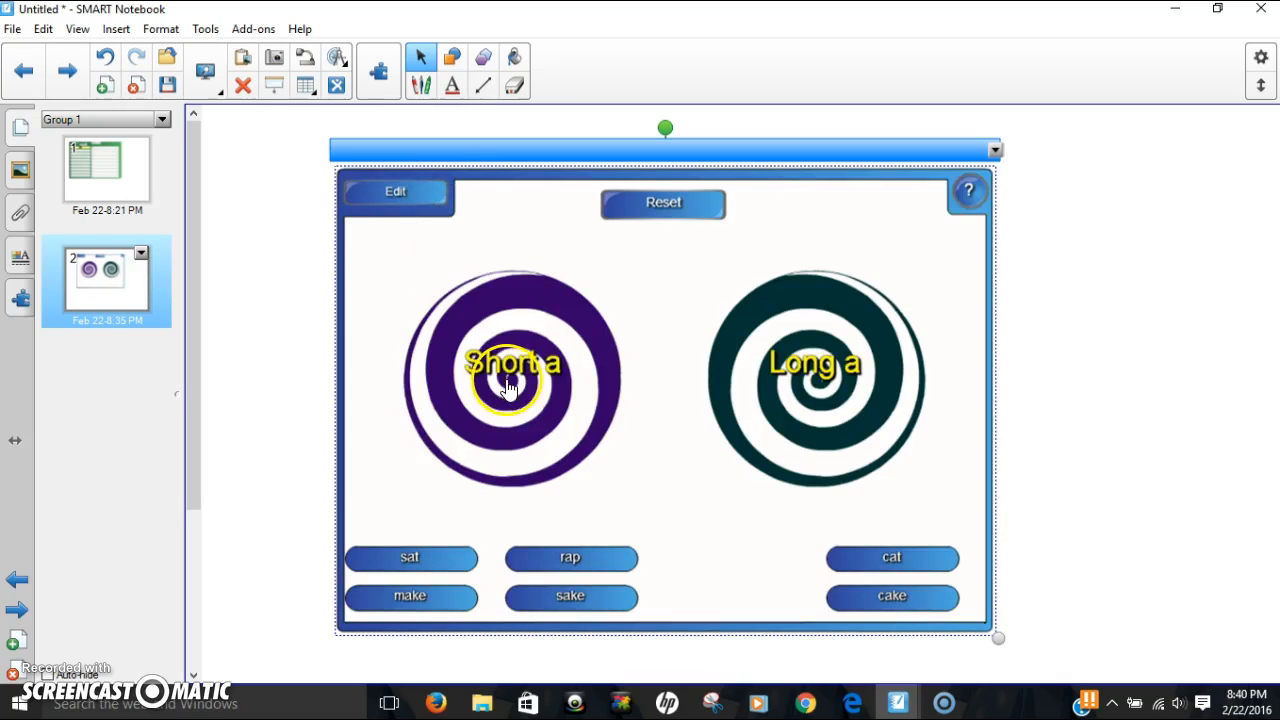
Try "sat" in the Long a vortex, and sort "sat" and "rap" into the Short a vortex.
click(424, 562)
drag(424, 562, 826, 408)
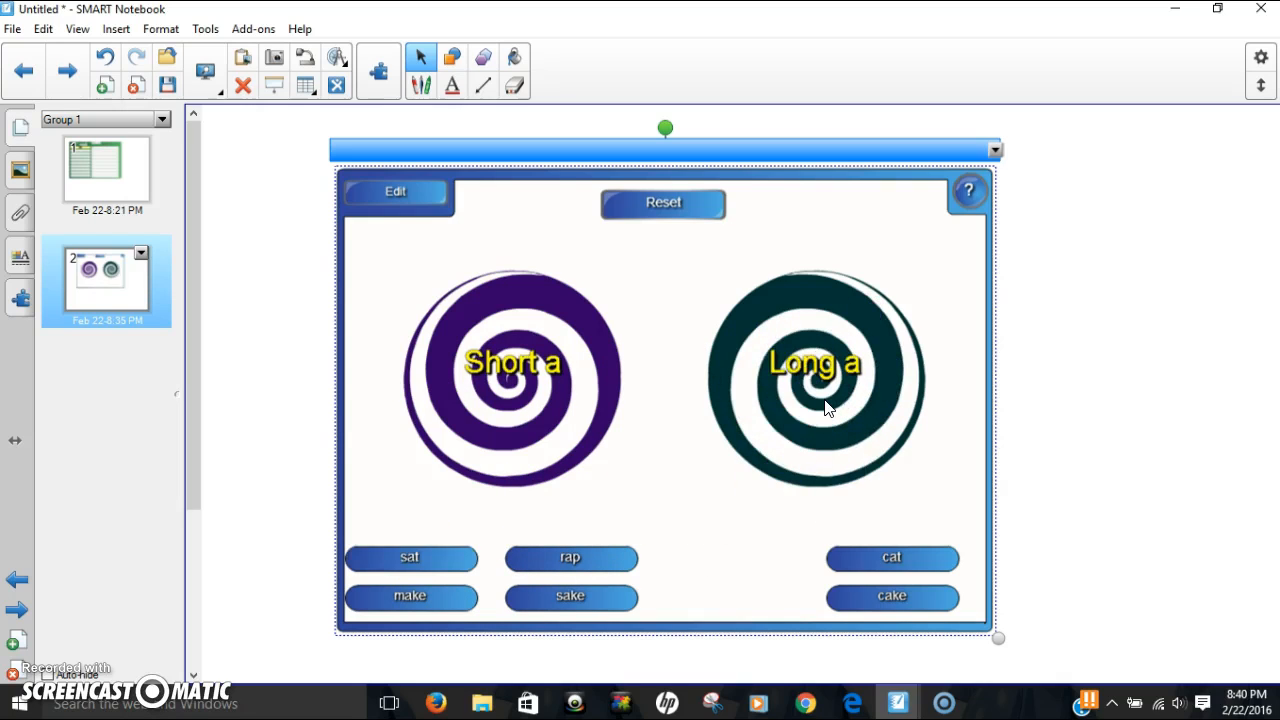
drag(394, 566, 474, 403)
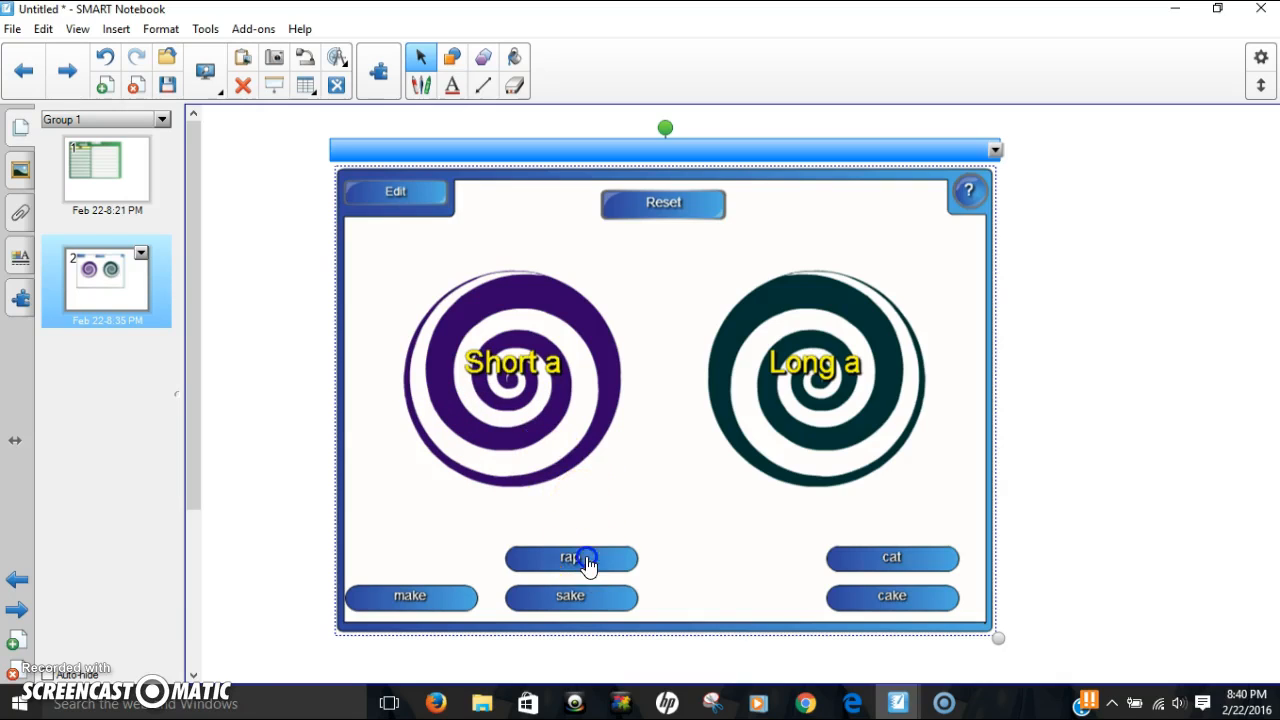
drag(587, 560, 560, 366)
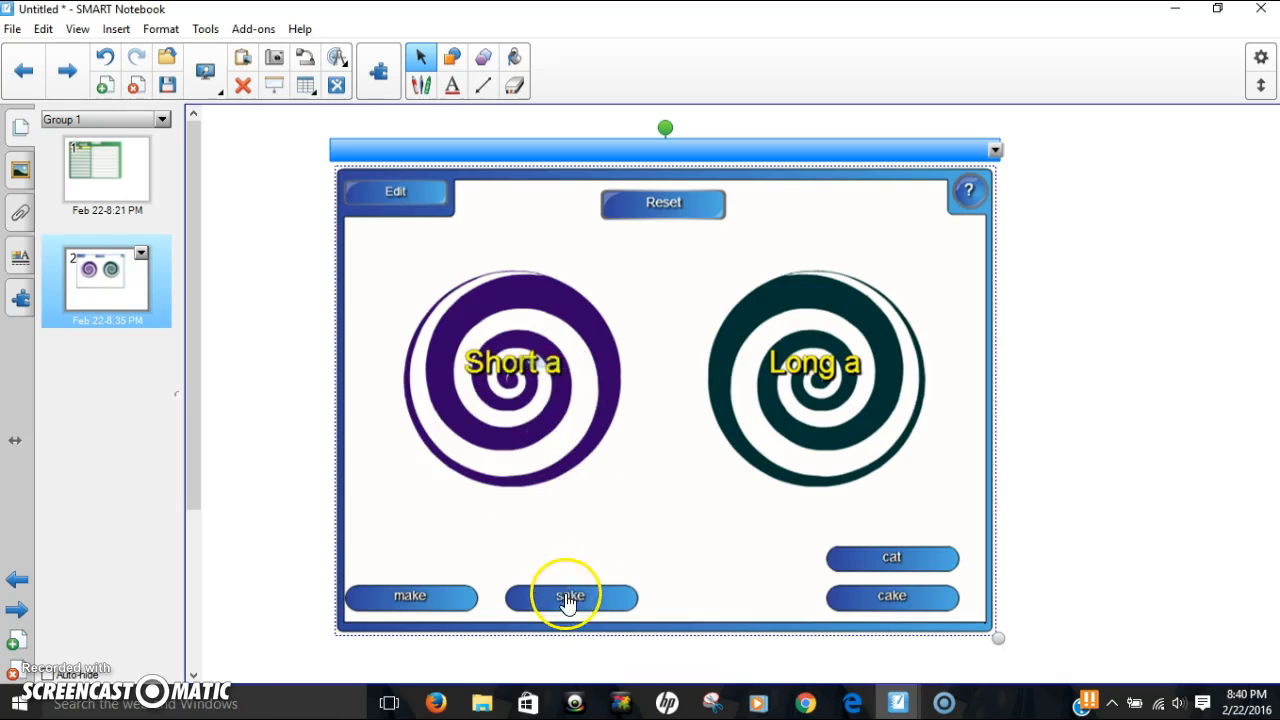
Sort "cat" into the Short a vortex and "sake", "cake" and "make" into the Long a vortex.
drag(567, 595, 795, 362)
drag(889, 552, 567, 400)
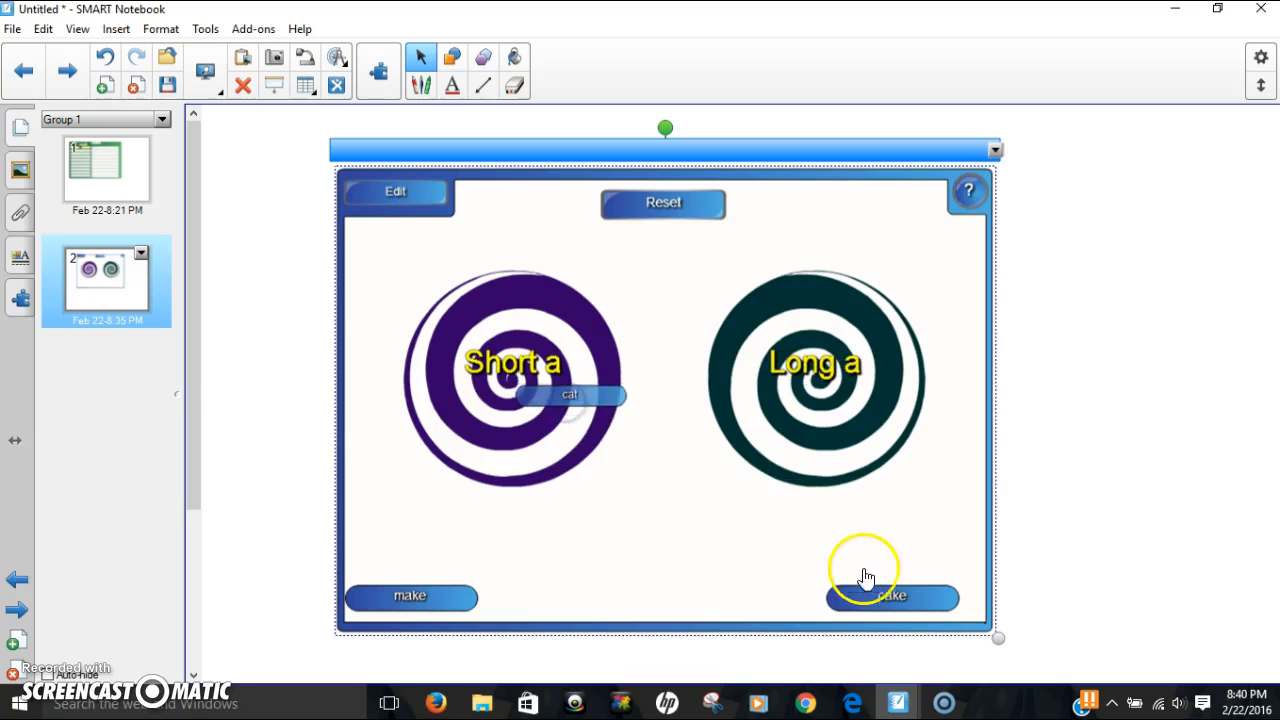
drag(874, 606, 818, 412)
drag(429, 600, 843, 378)
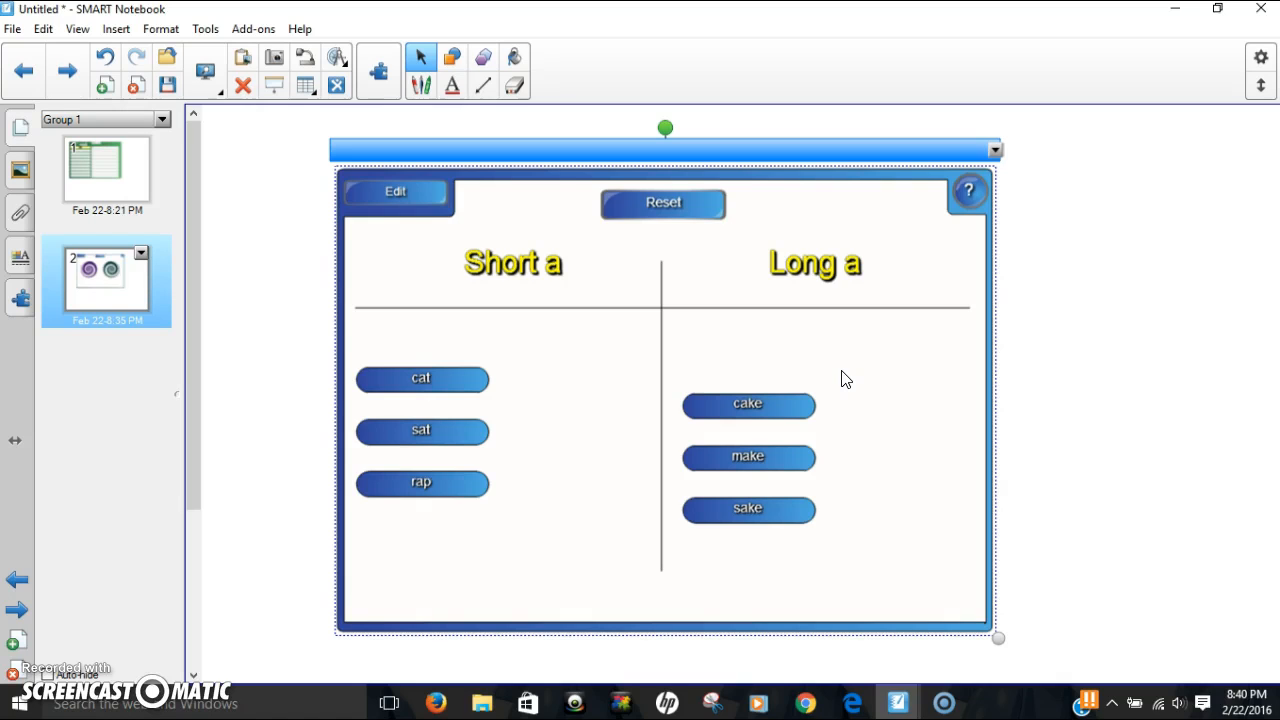
Reopen the Vortex sort activity for editing and point out its password field.
click(399, 197)
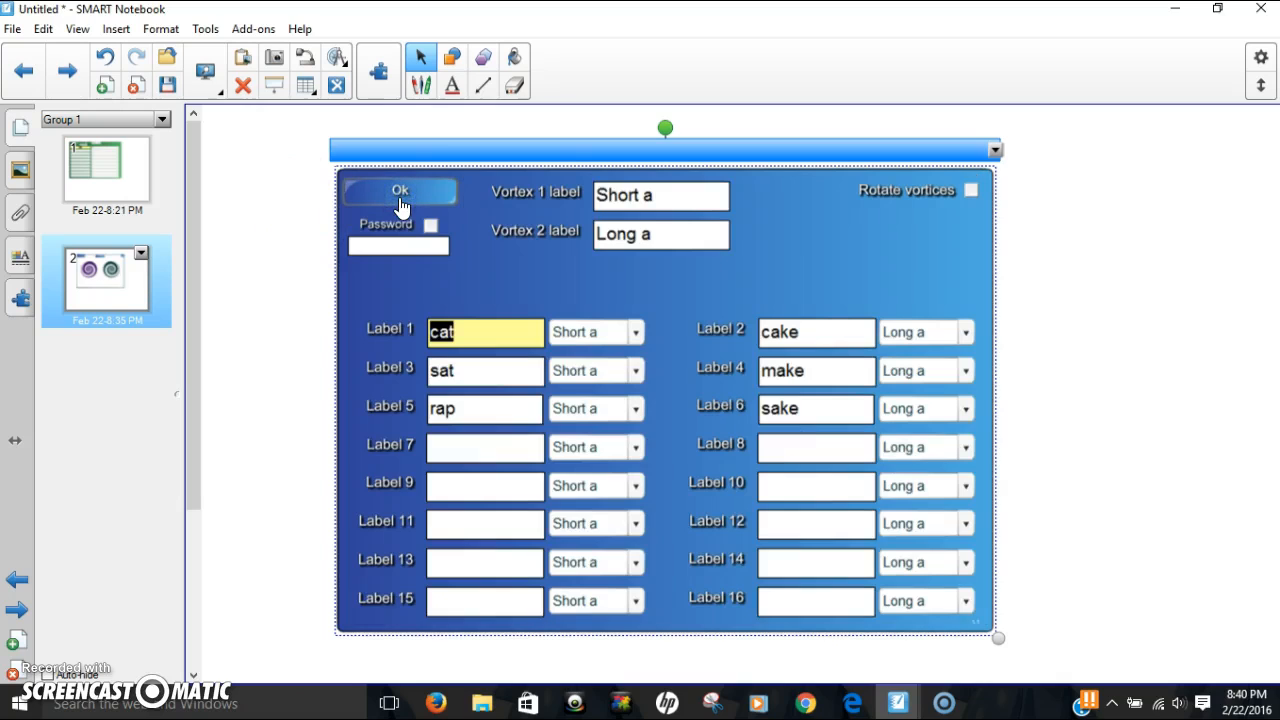
click(403, 245)
Search the Gallery for "word" and browse the Interactive and Multimedia items and the pictures found.
click(19, 172)
click(19, 177)
click(150, 116)
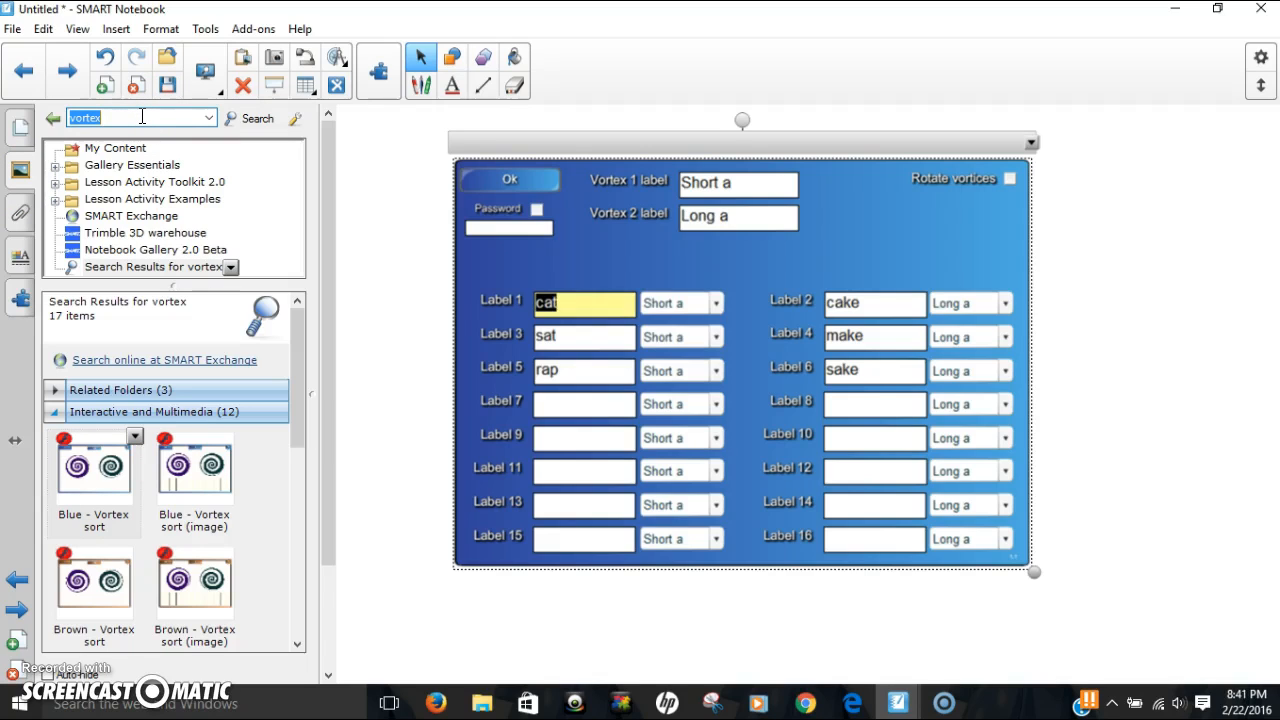
text(word)
key(Return)
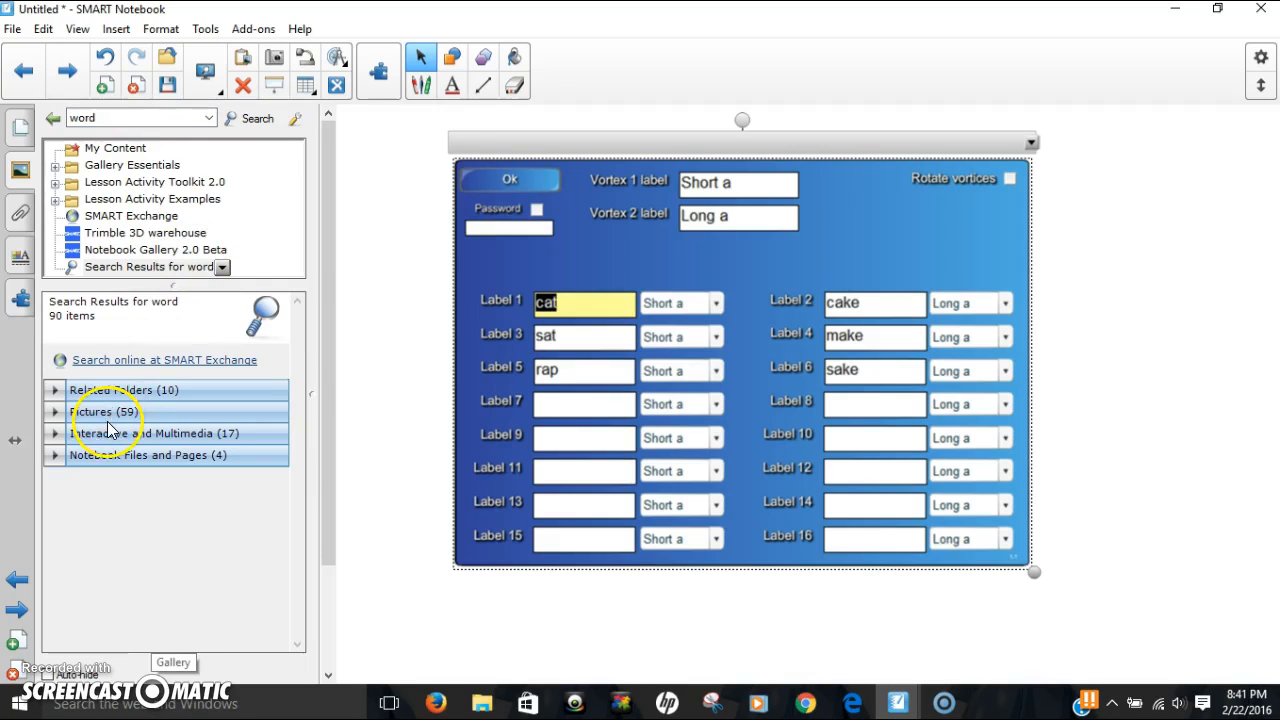
click(112, 436)
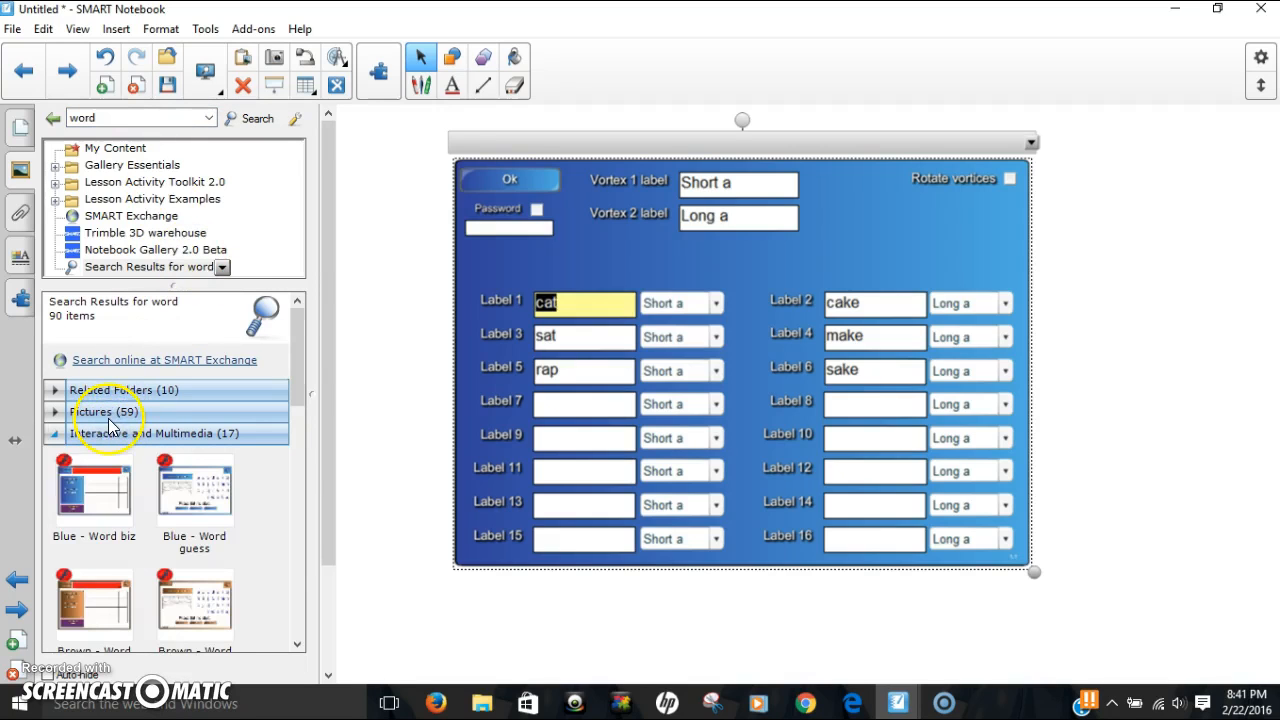
click(104, 412)
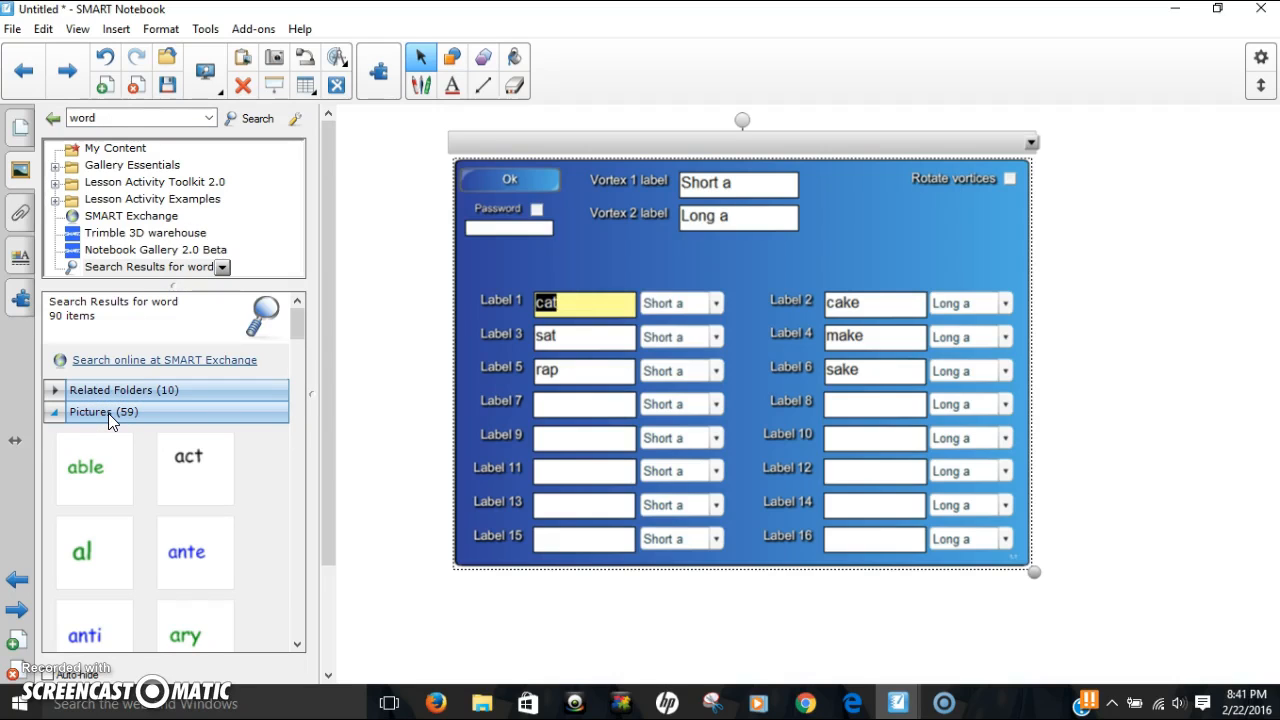
click(100, 468)
Search the Gallery for "cat" and browse the Interactive and Multimedia results.
click(112, 118)
text(cat)
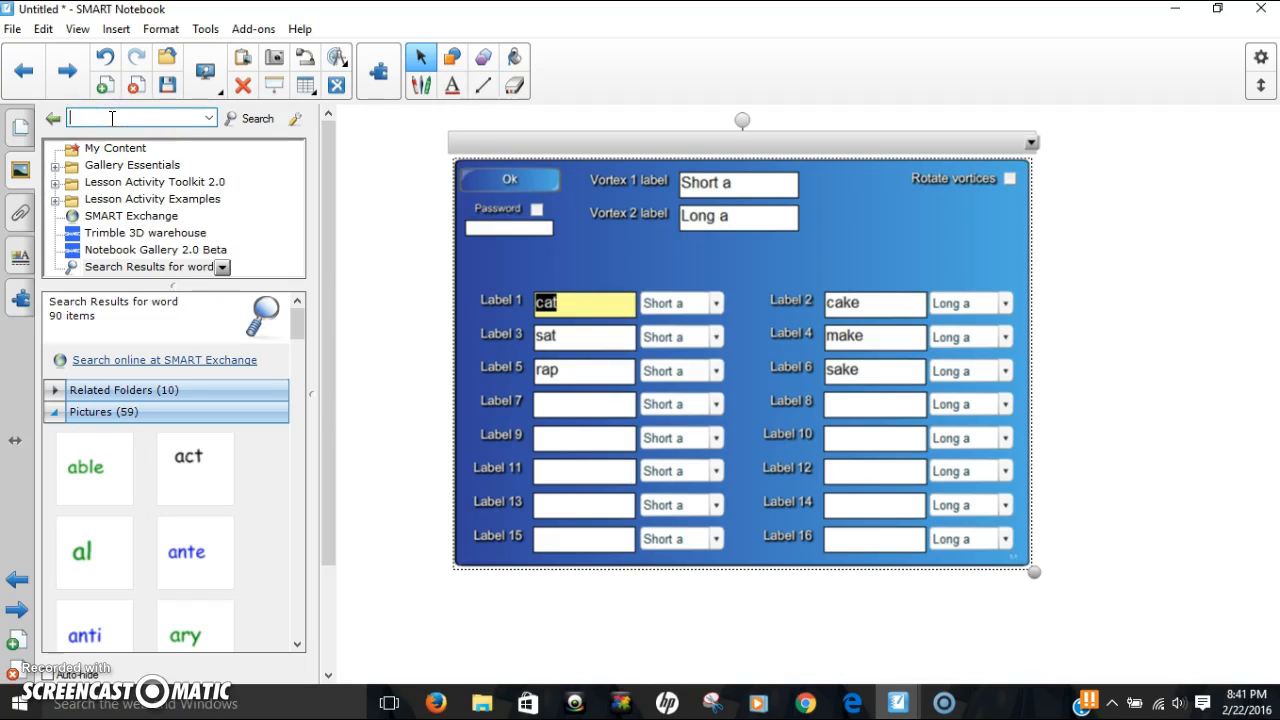
key(Return)
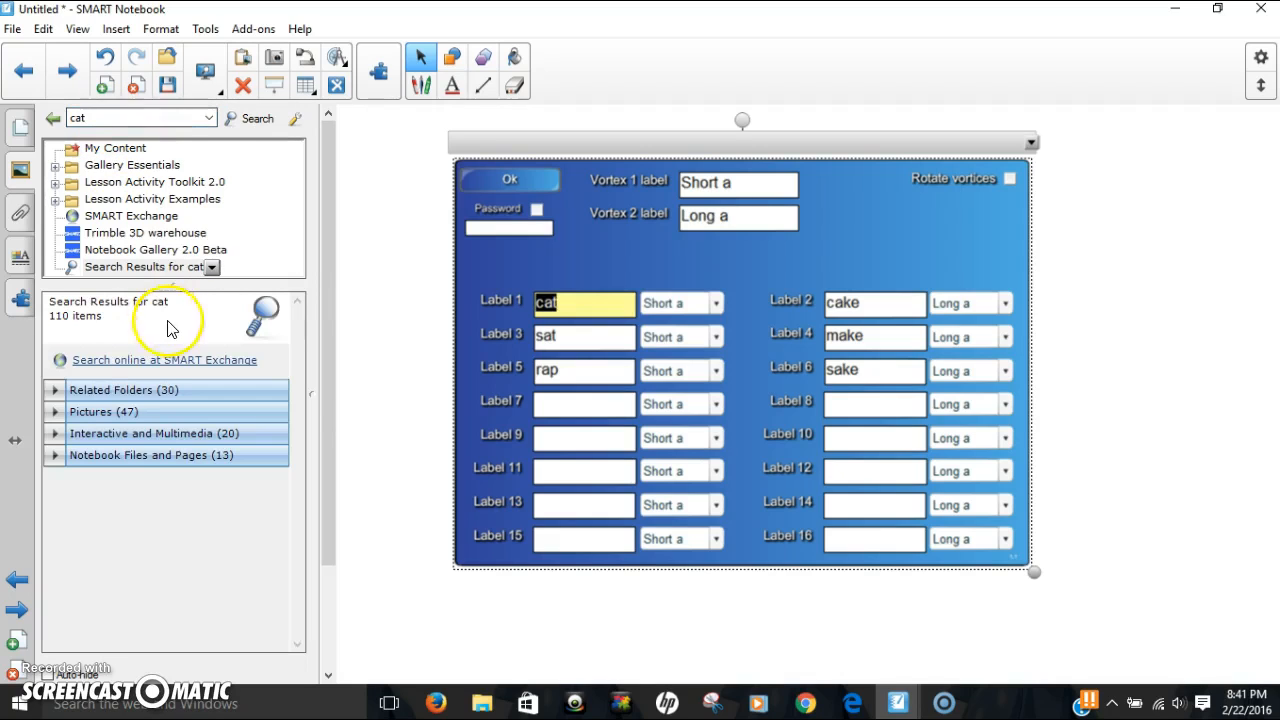
click(134, 436)
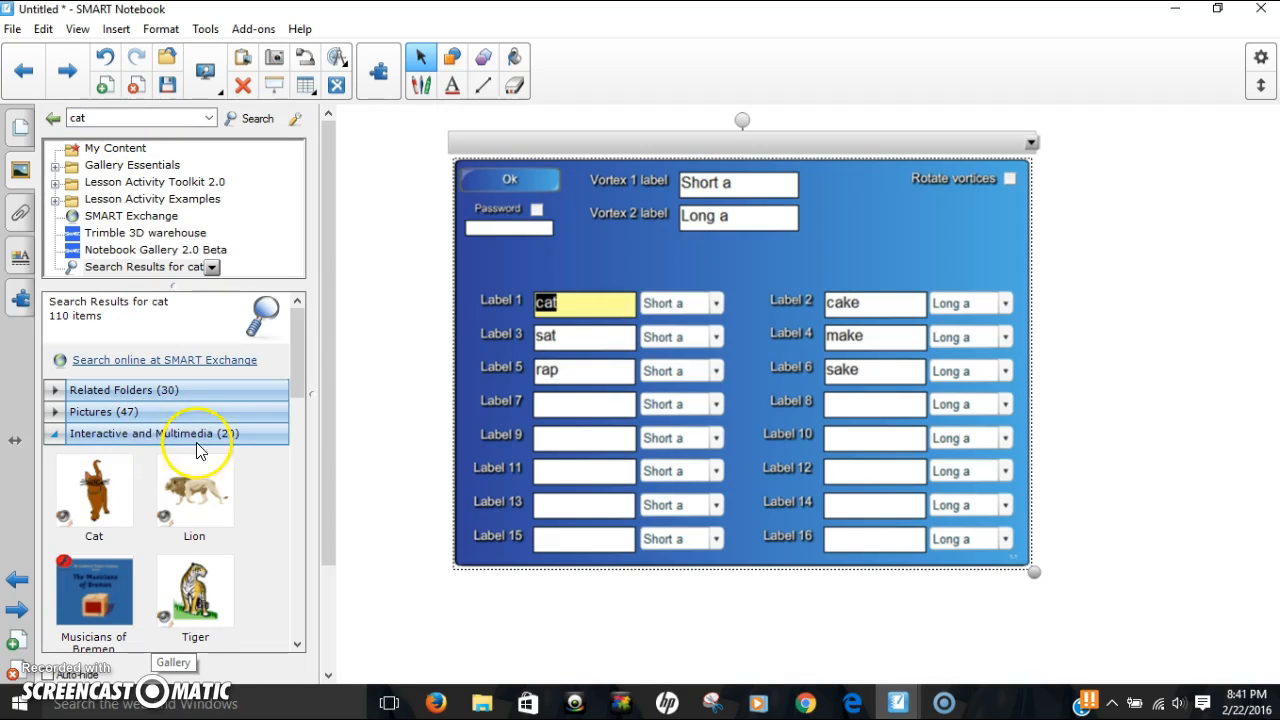
click(296, 370)
drag(296, 370, 300, 325)
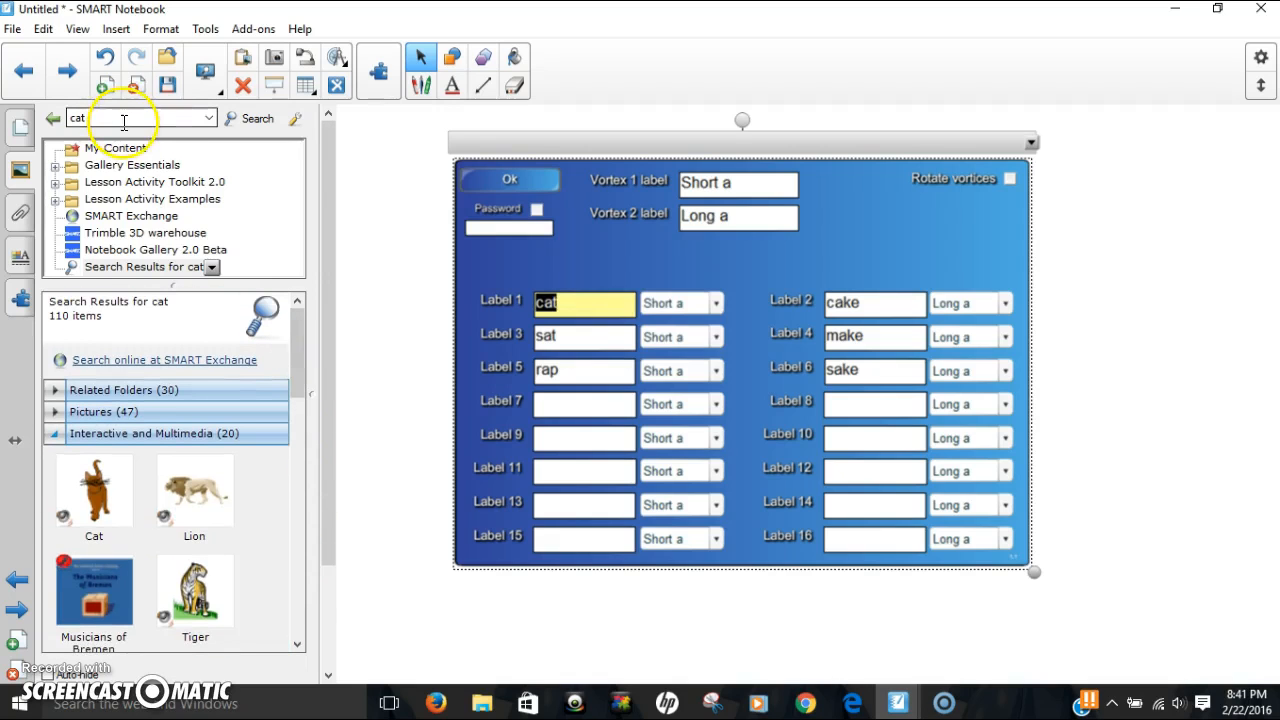
Add the interactive Cat picture to the page beside the Vortex sort activity and play its sound.
click(103, 489)
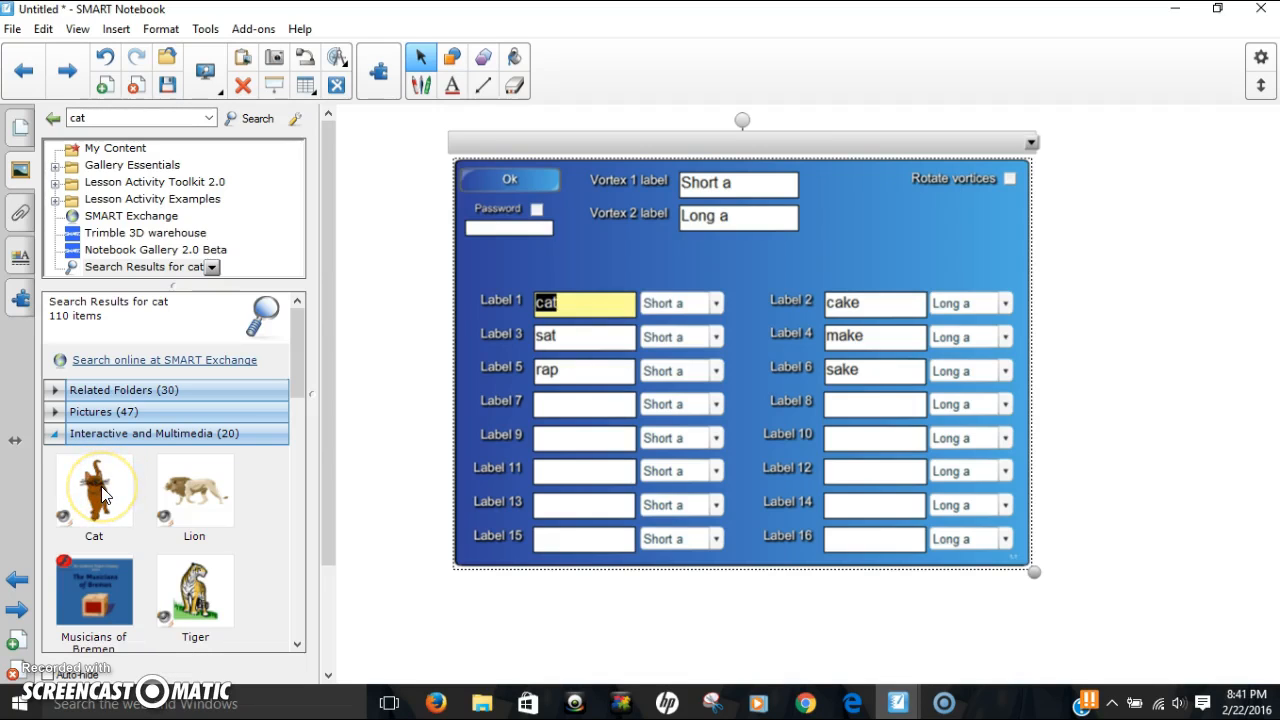
click(103, 492)
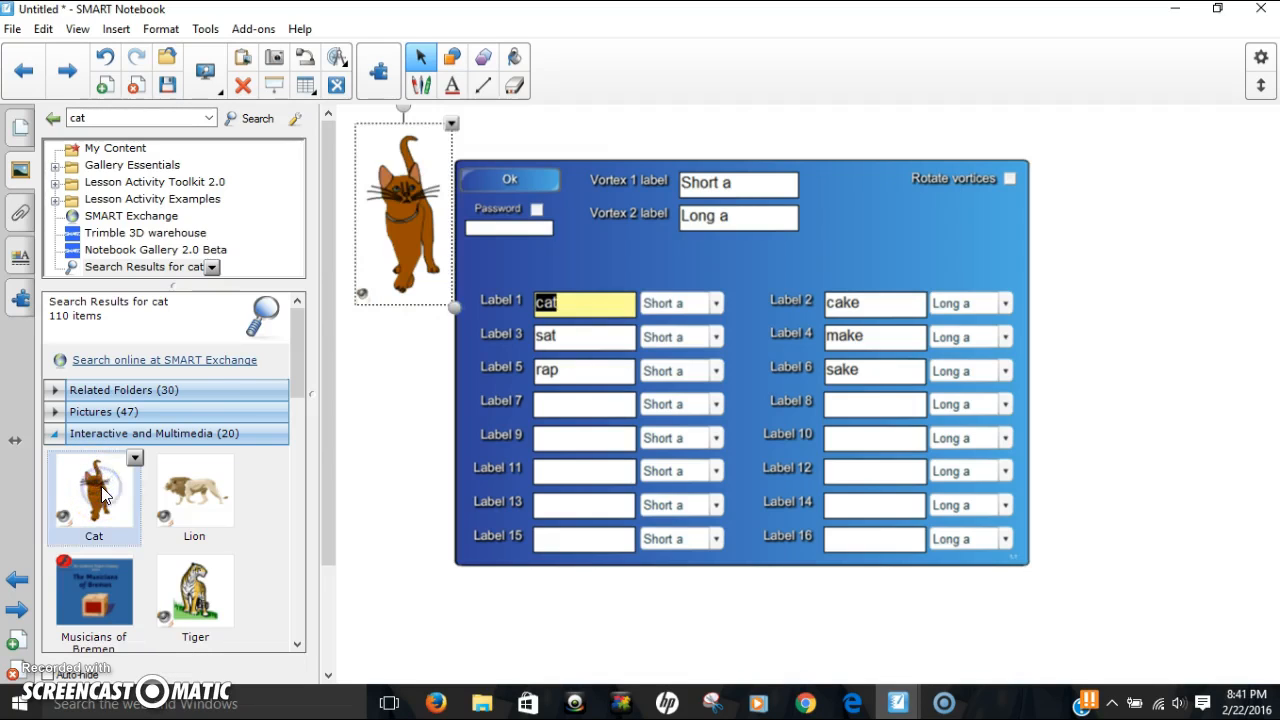
click(369, 132)
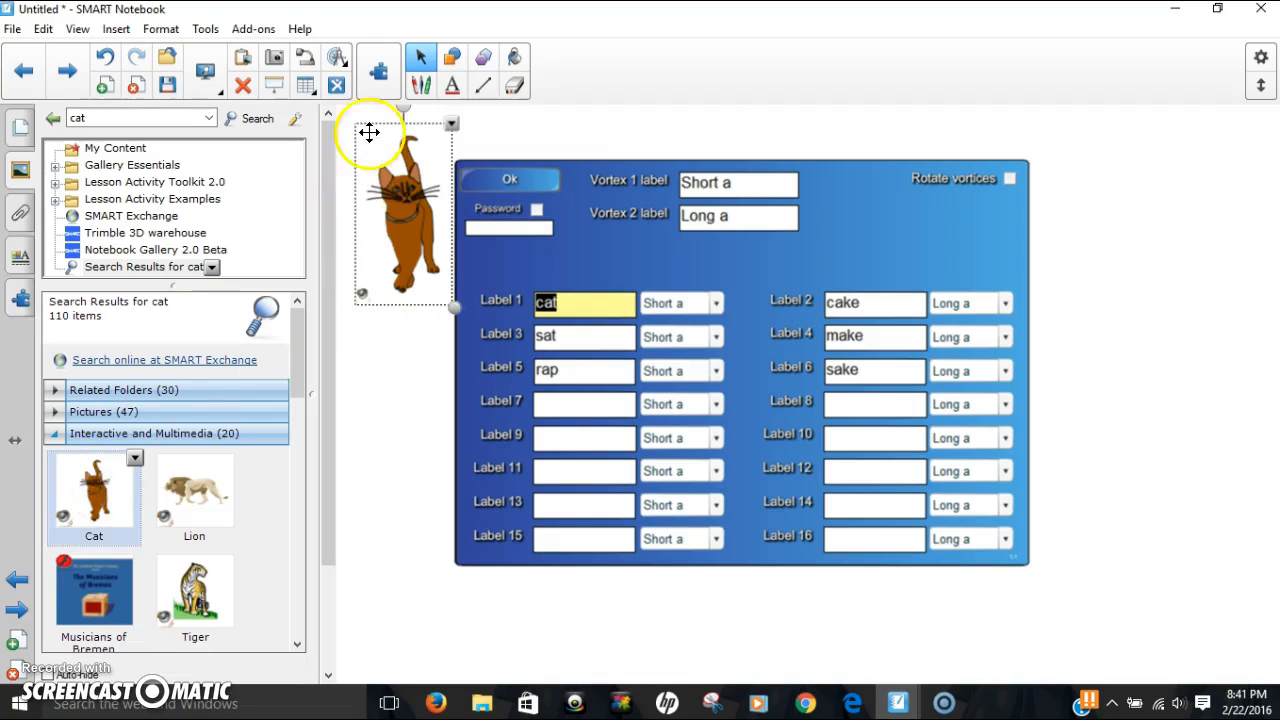
click(362, 302)
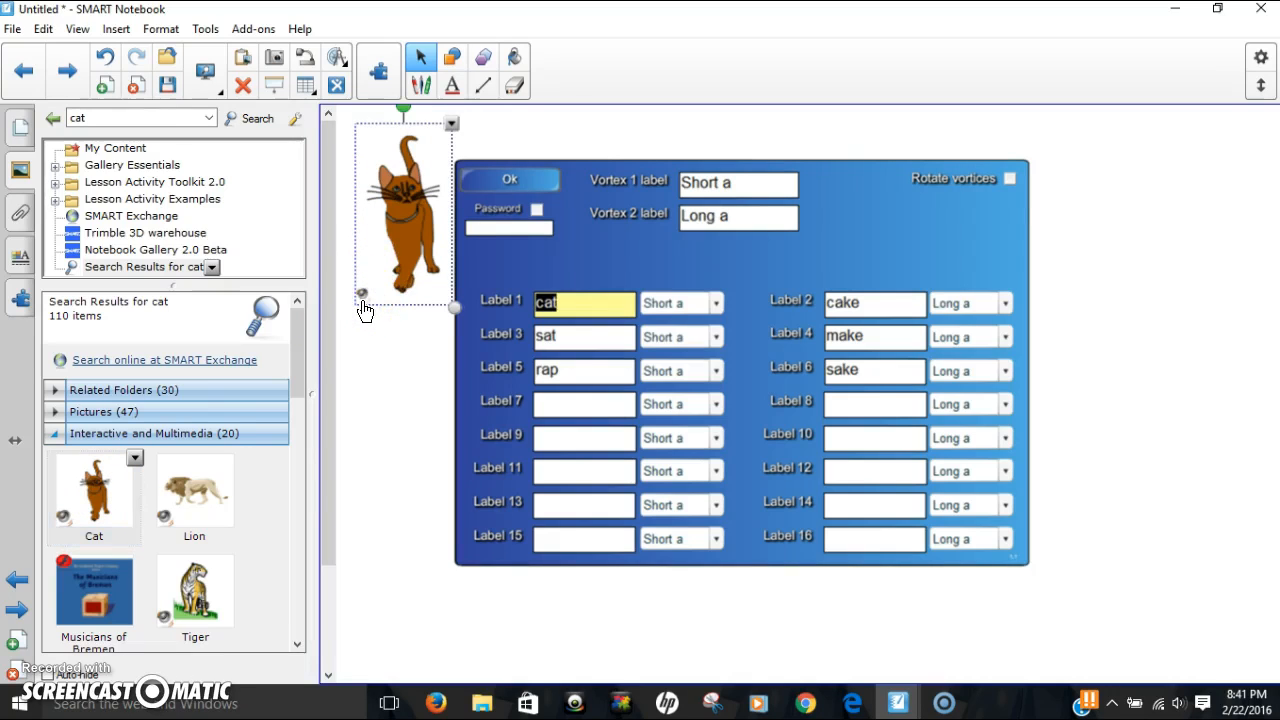
Add the interactive Lion picture to the page and move it below the Vortex sort activity.
click(198, 500)
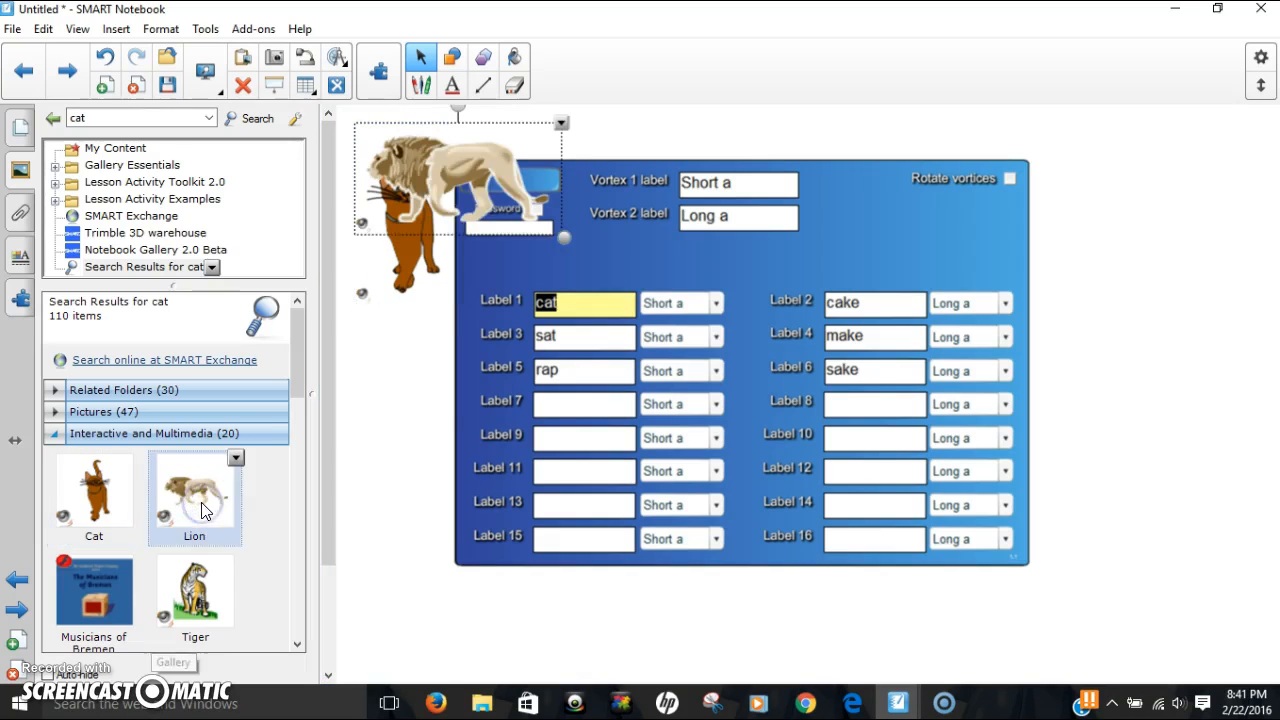
drag(478, 140, 515, 648)
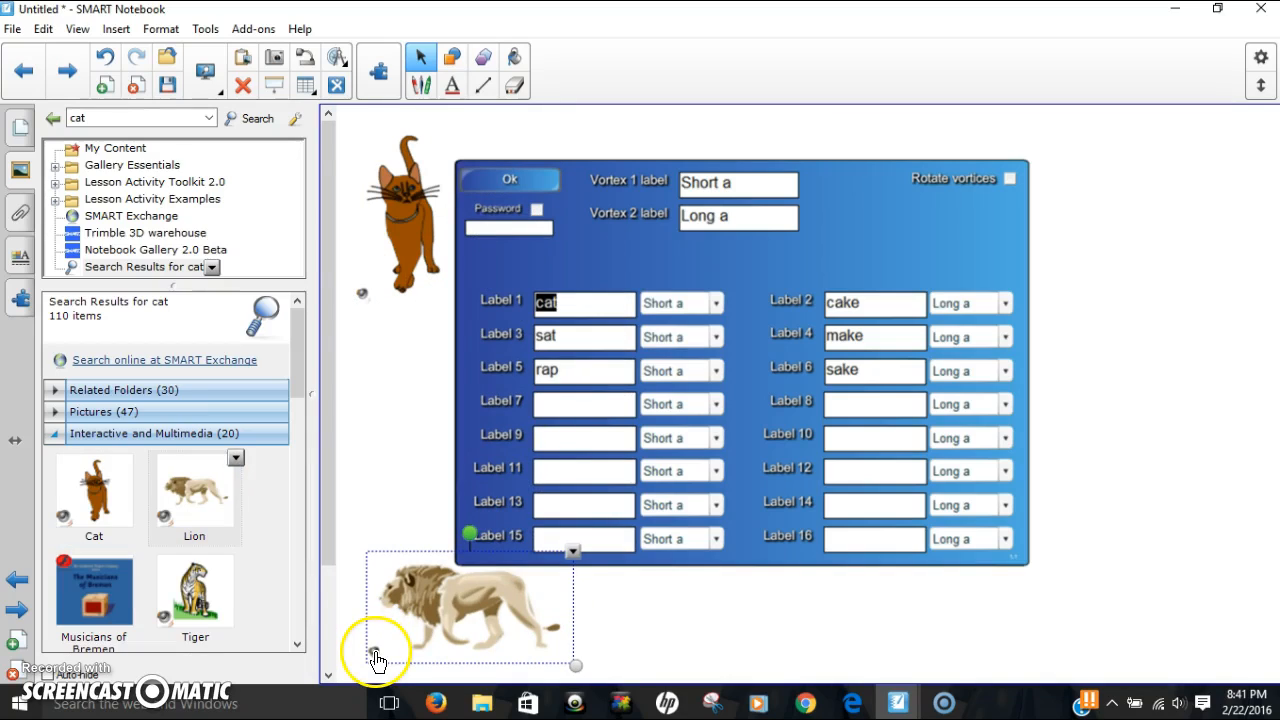